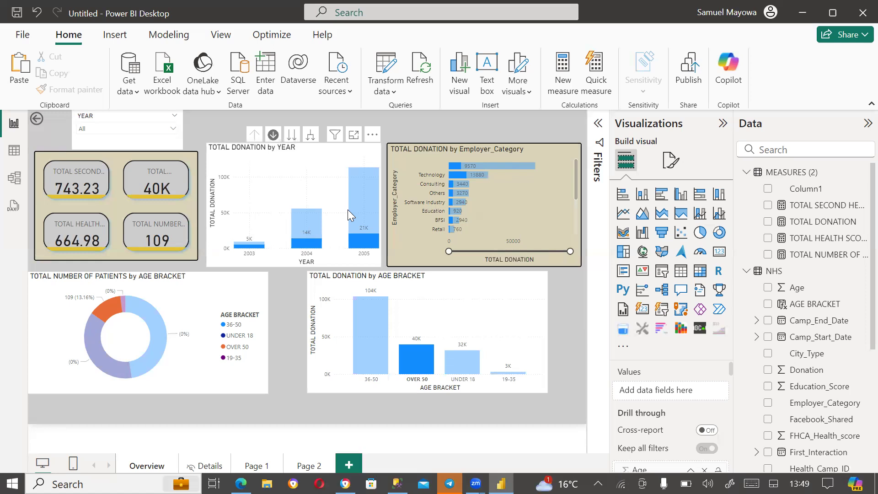
Clear the OVER 50 cross-highlight from the TOTAL DONATION by AGE BRACKET chart.
click(414, 359)
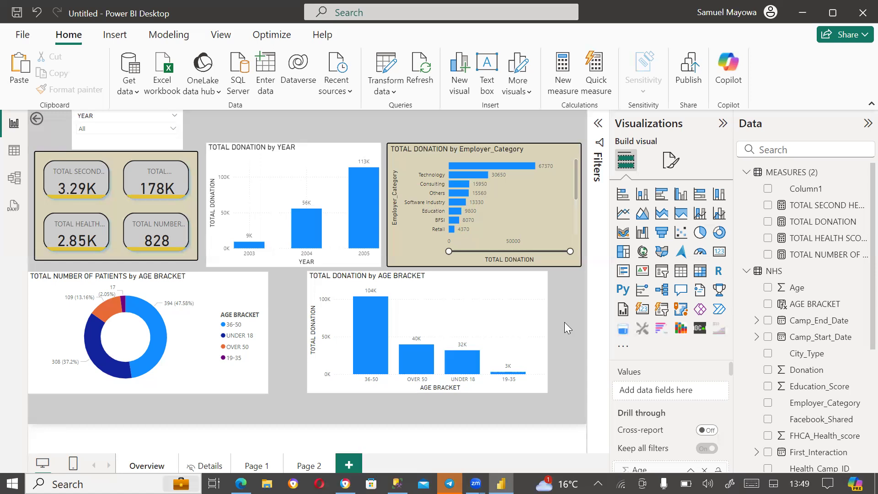
click(221, 35)
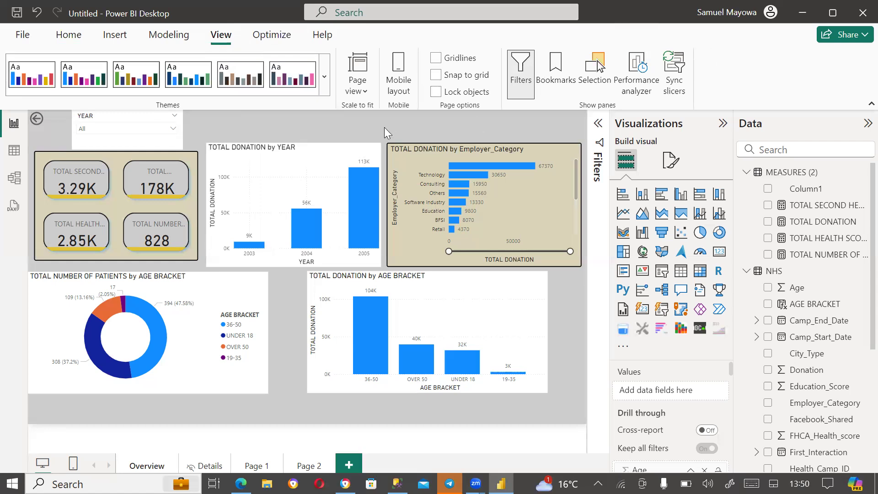
click(70, 36)
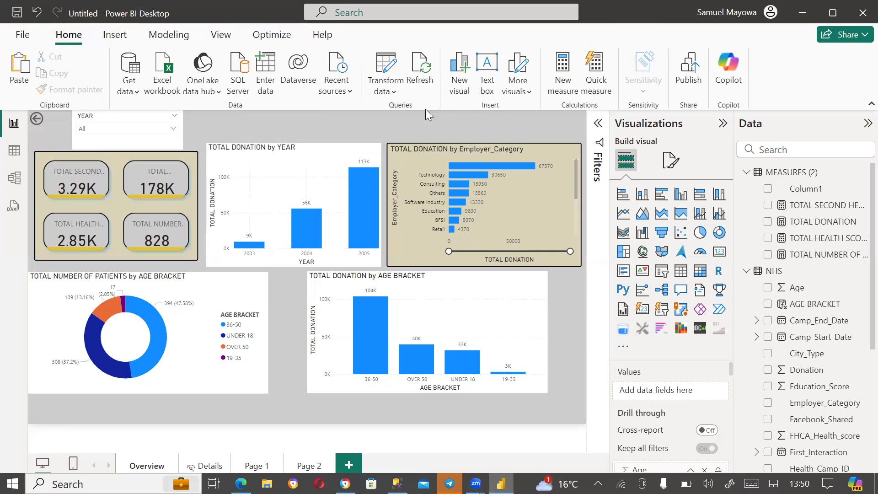
Insert a rectangle shape and shrink it to a small button in the lower-right corner of the Overview page.
click(116, 36)
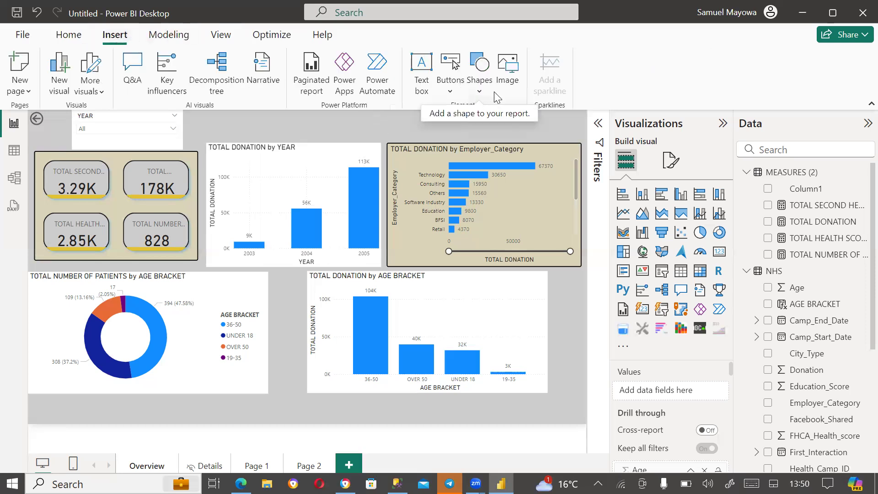
click(479, 87)
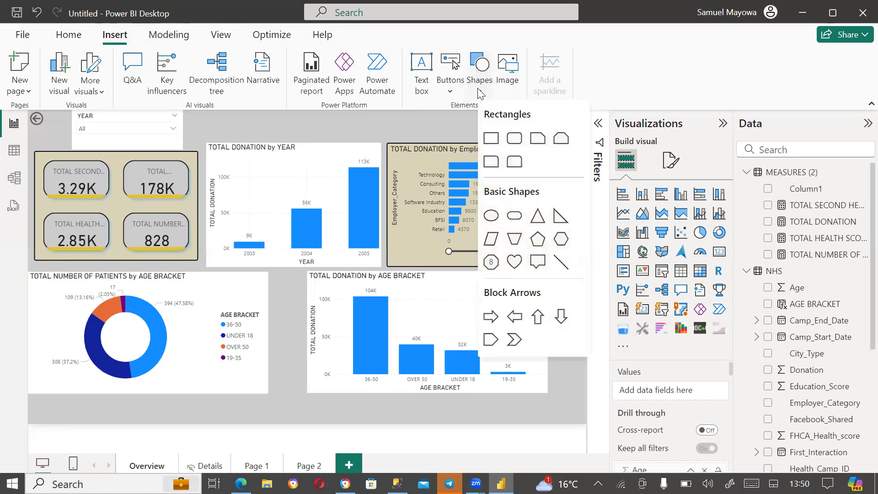
click(491, 139)
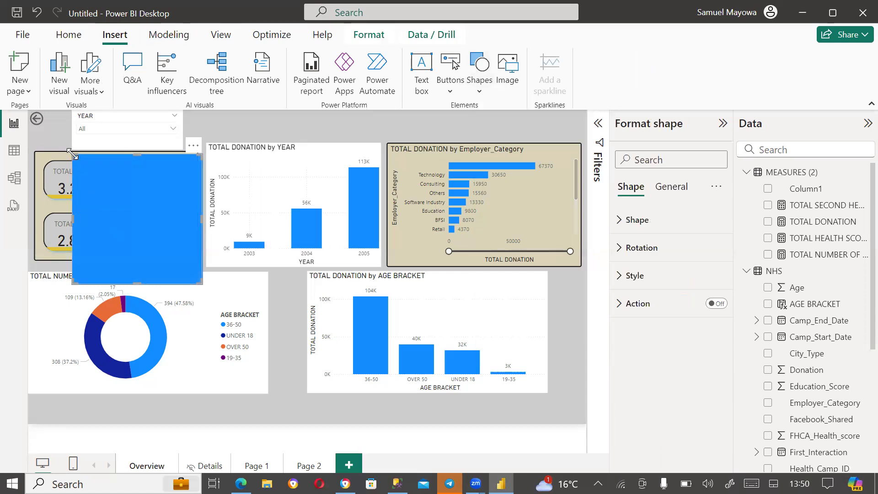
drag(73, 155, 530, 416)
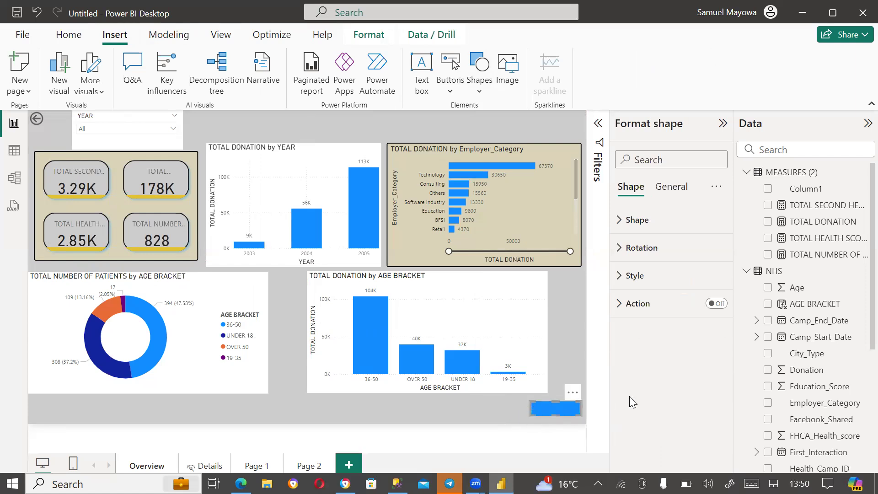
Enable text on the rectangle shape and label it RESET.
click(635, 277)
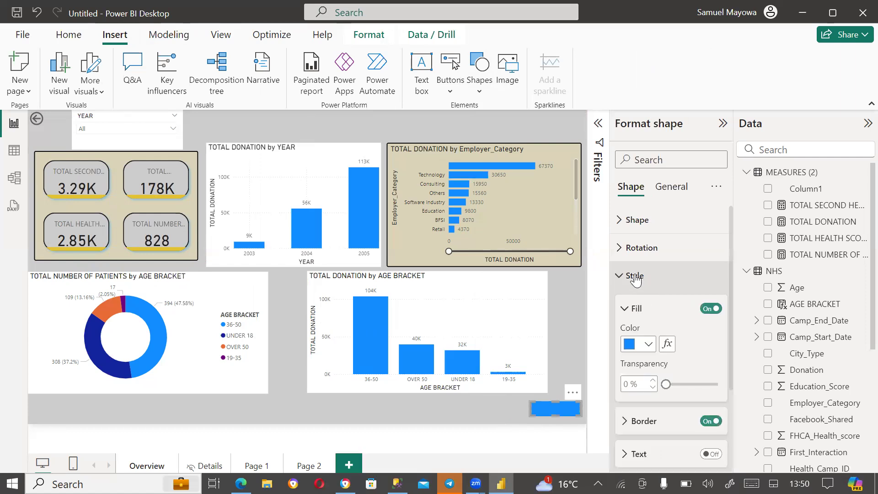
scroll(686, 357, down, 3)
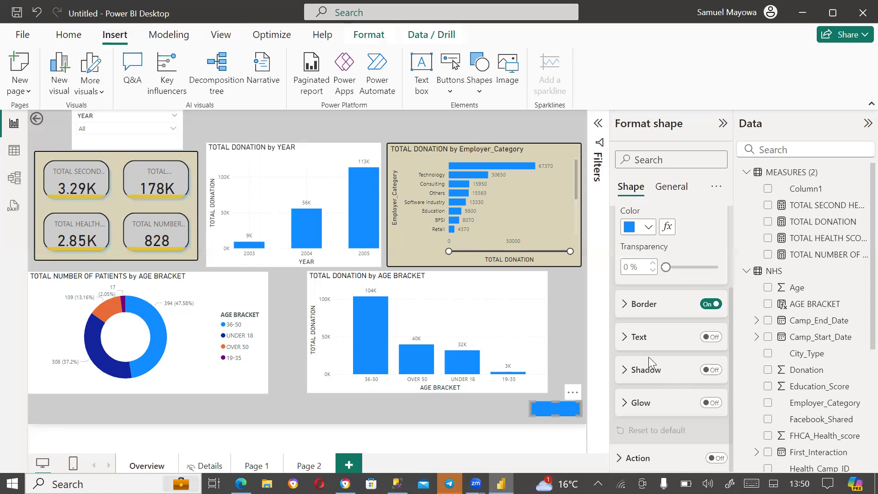
double_click(710, 338)
click(710, 337)
click(625, 337)
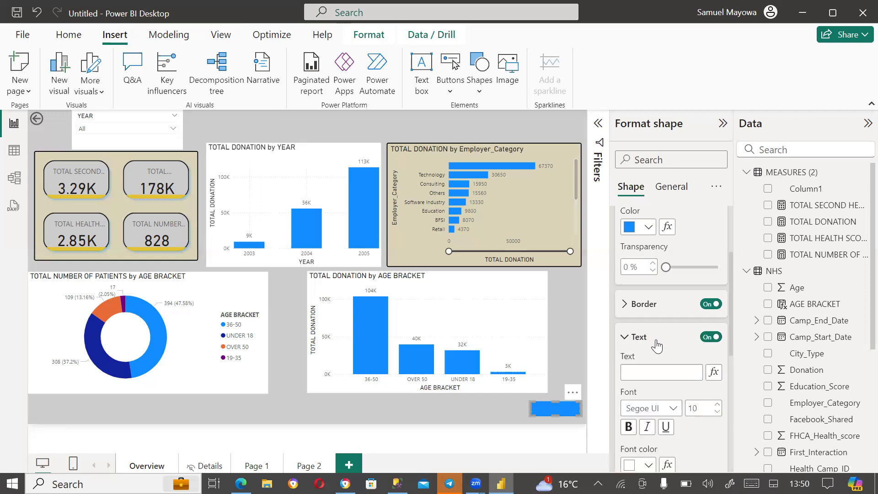
click(657, 368)
text(RESET)
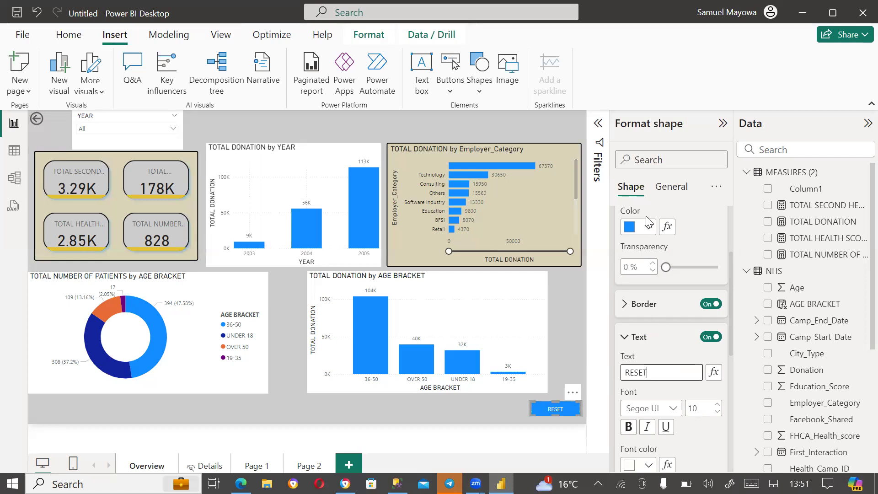
Add a shadow effect to the RESET shape.
click(671, 187)
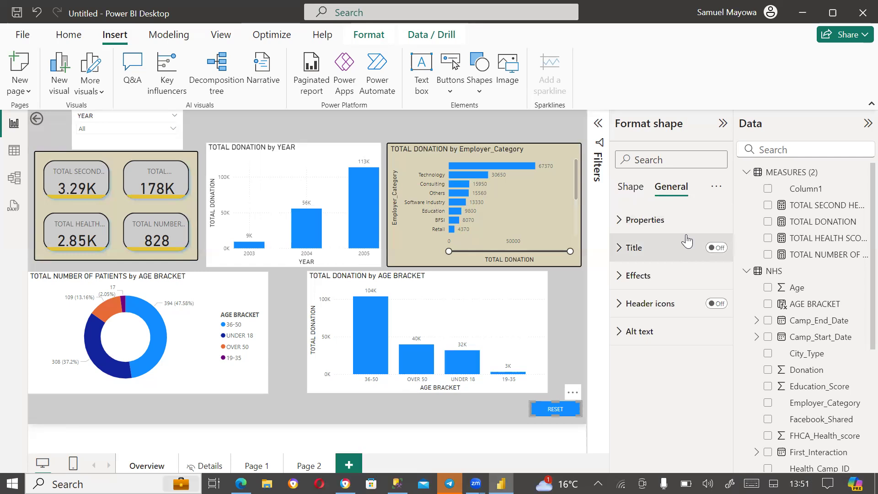
click(707, 280)
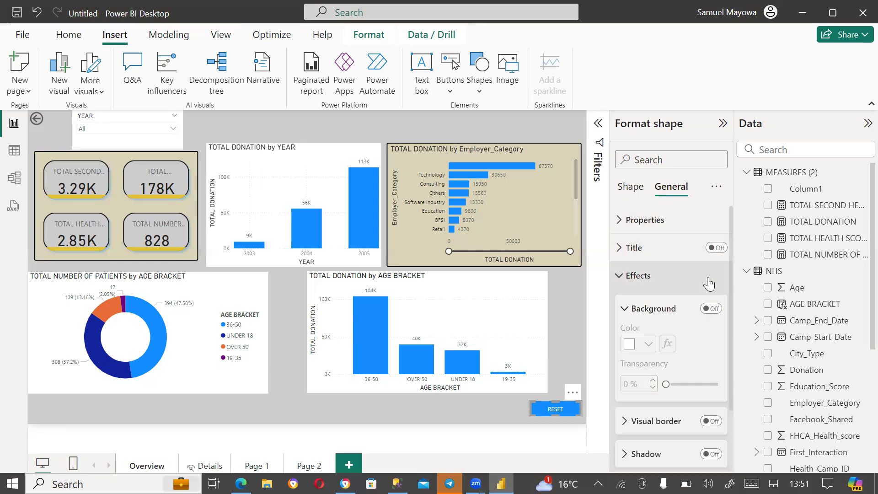
scroll(709, 345, down, 2)
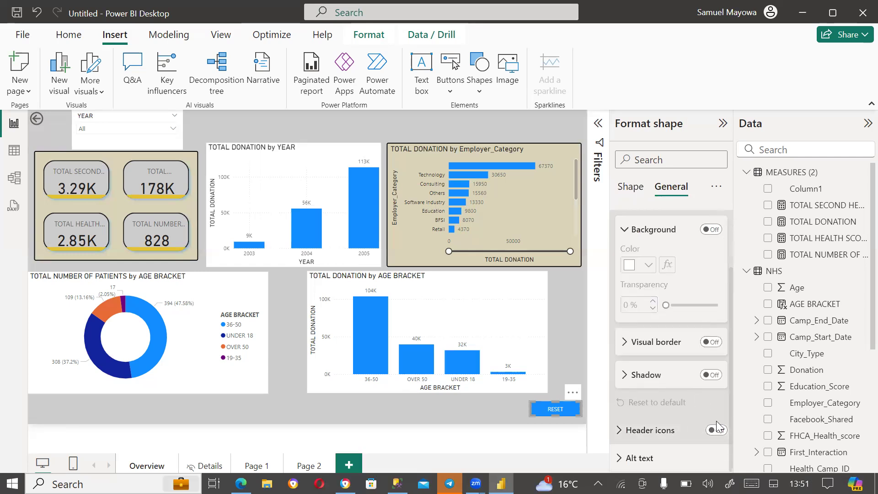
click(712, 375)
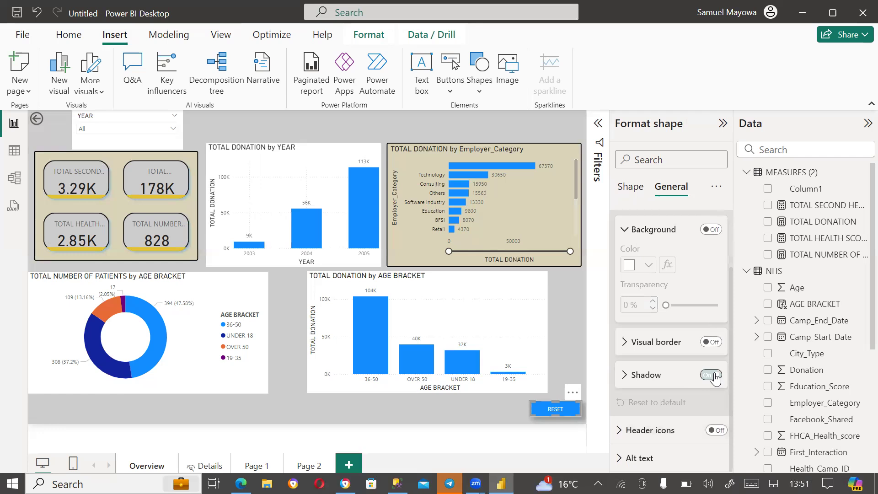
click(562, 316)
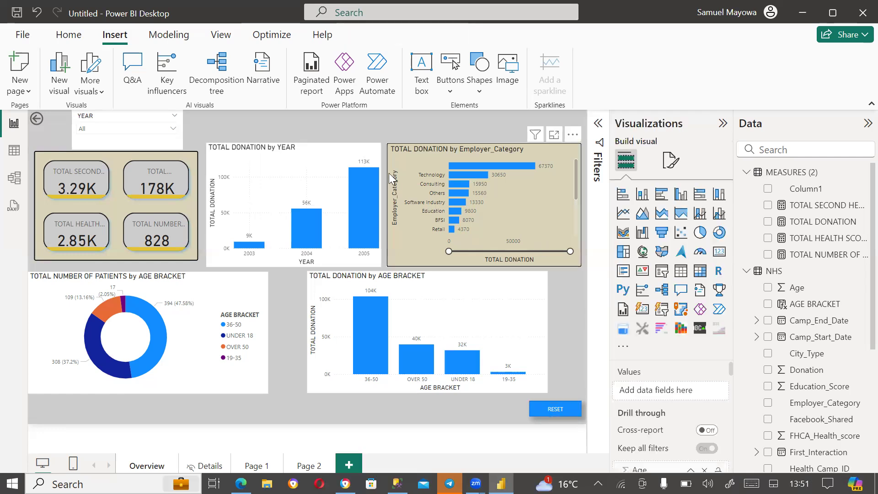
Collapse the Visualizations and Data panes and display the Selection pane with the page's layer order.
click(219, 35)
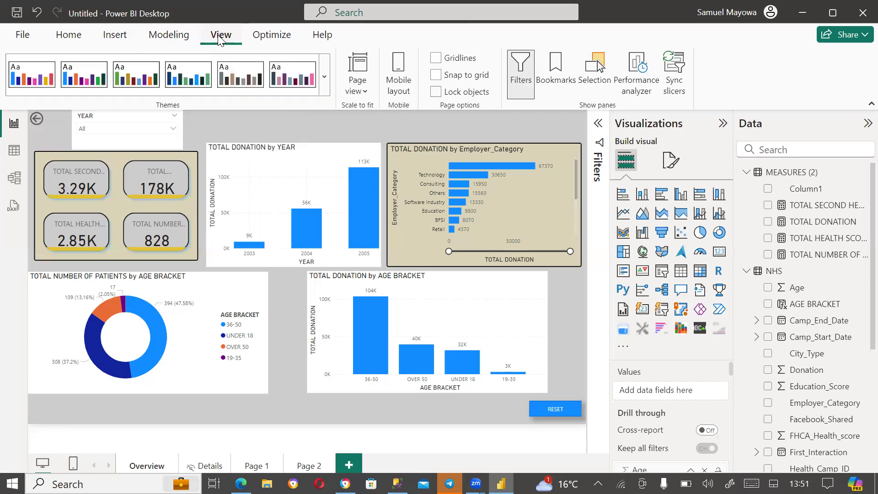
click(723, 123)
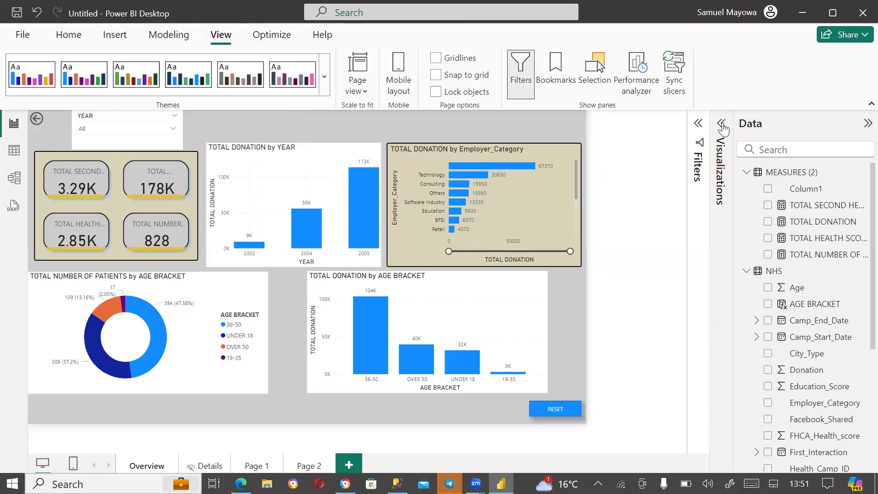
click(867, 123)
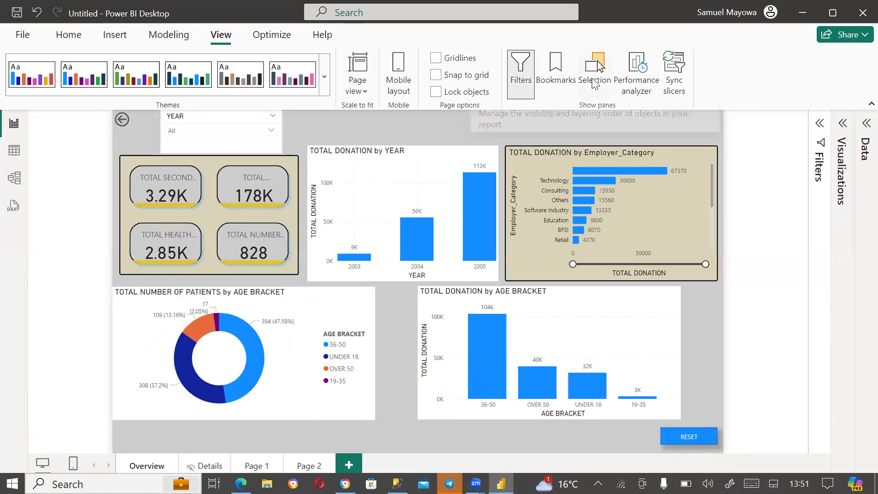
click(596, 71)
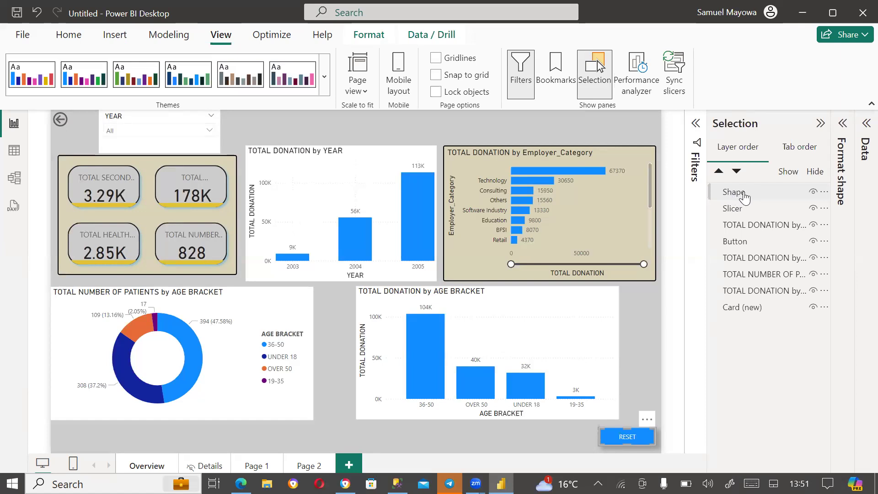
right_click(744, 196)
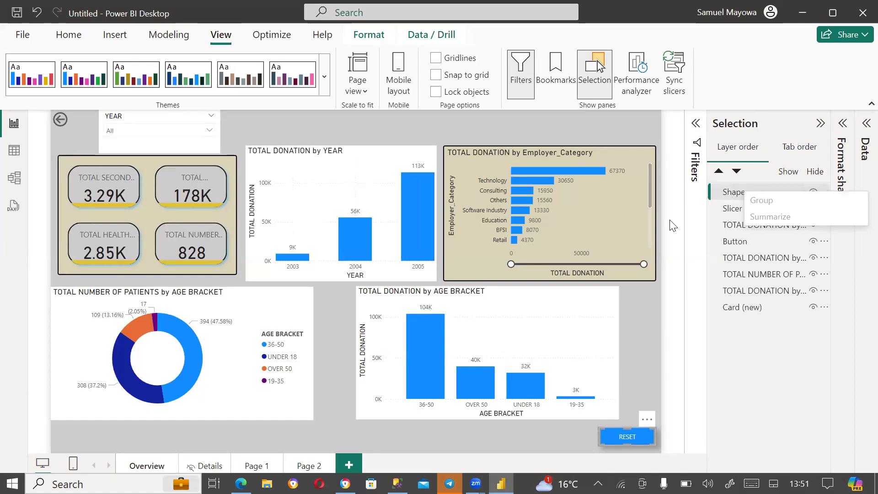
key(Escape)
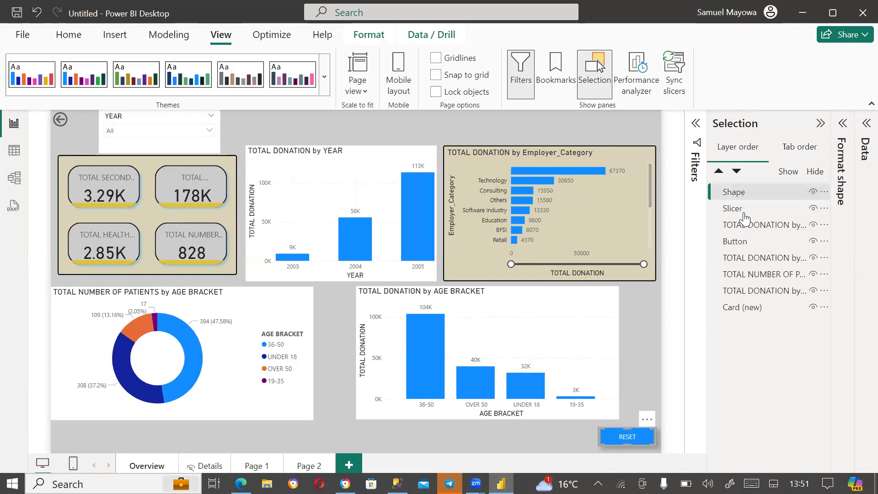
click(824, 194)
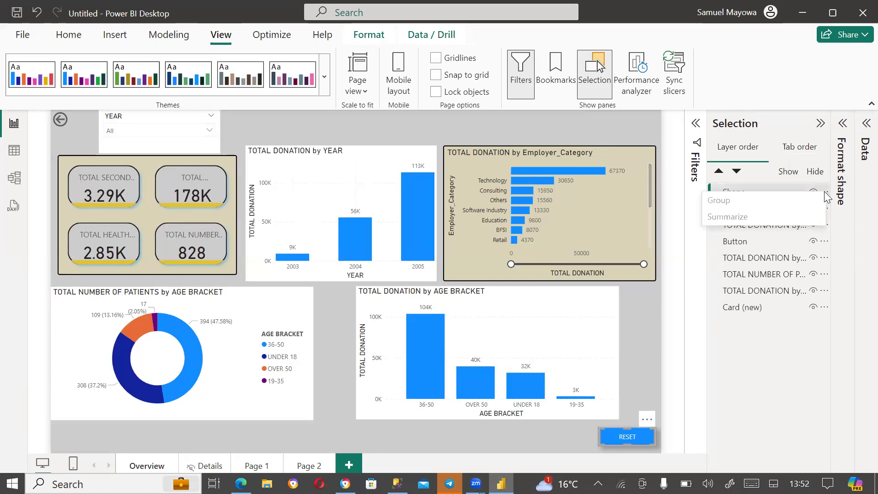
key(Escape)
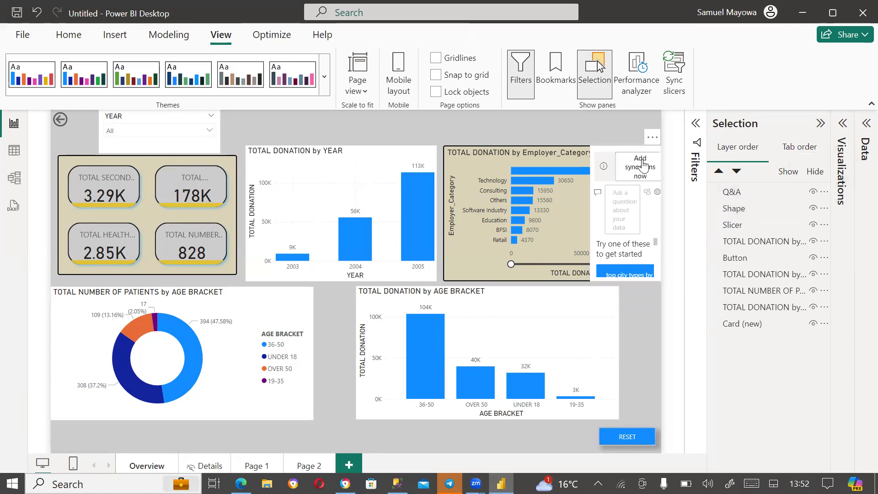
Remove the stray Q&A visual covering the TOTAL DONATION by Employer_Category chart.
click(652, 137)
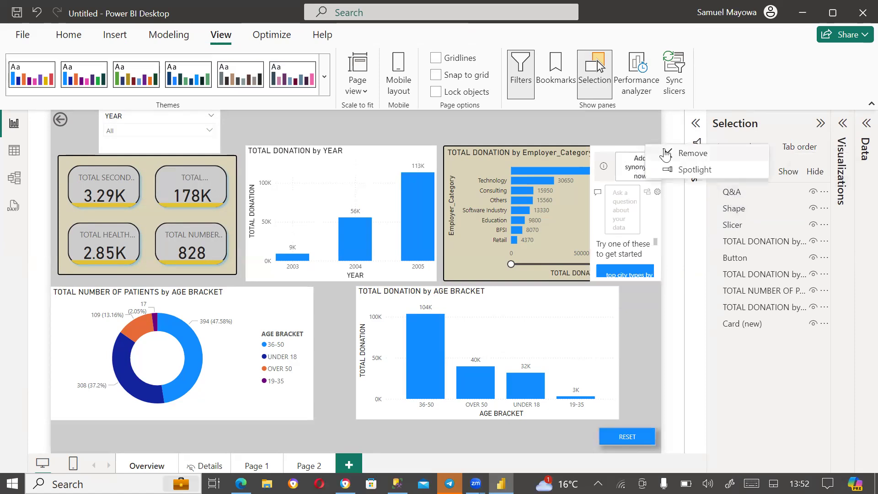
click(665, 153)
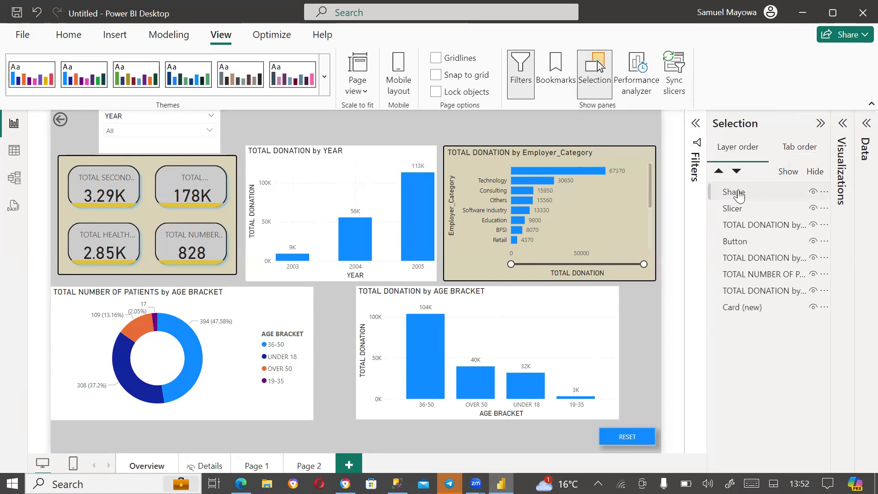
Rename the Shape layer as Reset Button.
double_click(736, 193)
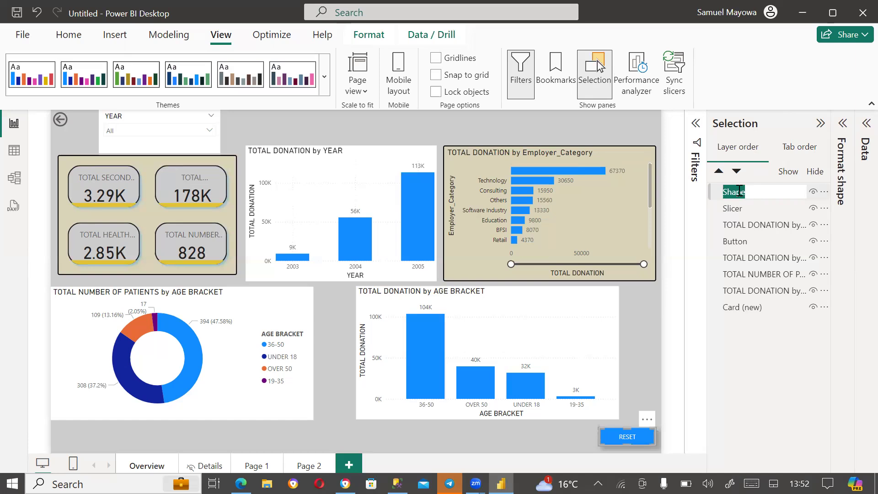
text(Reset Button)
click(739, 191)
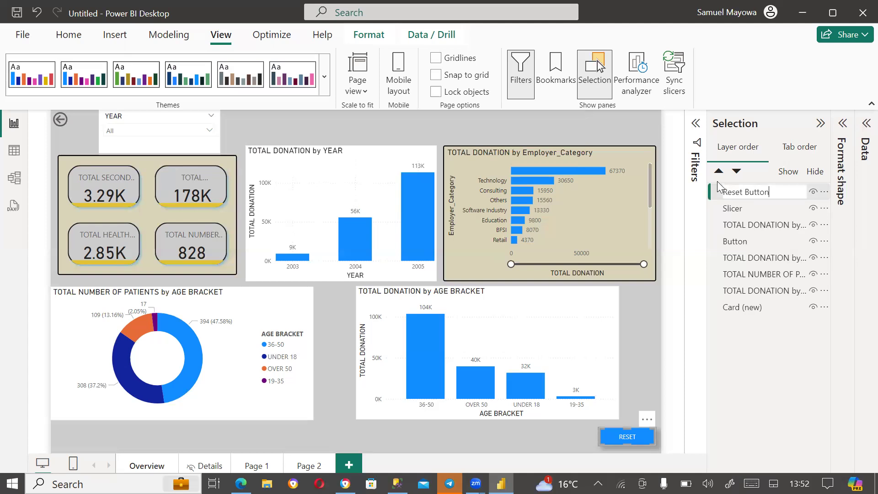
click(639, 318)
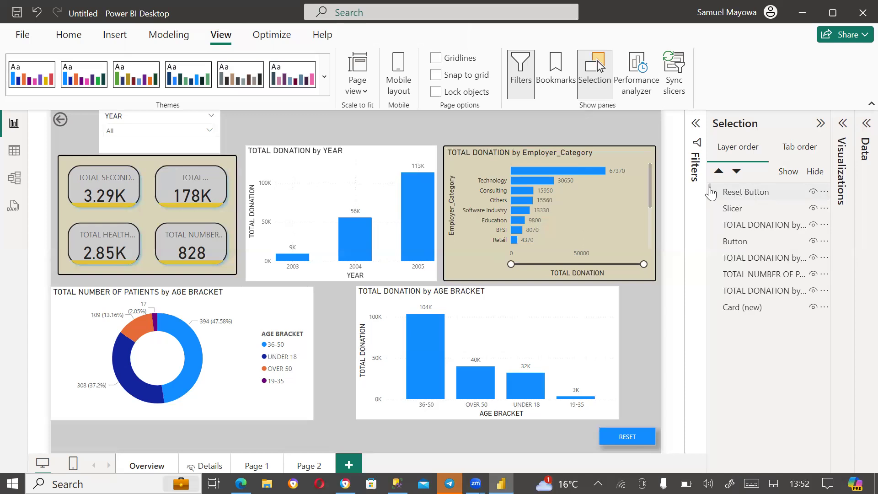
Display the Bookmarks pane alongside the Selection pane.
click(555, 78)
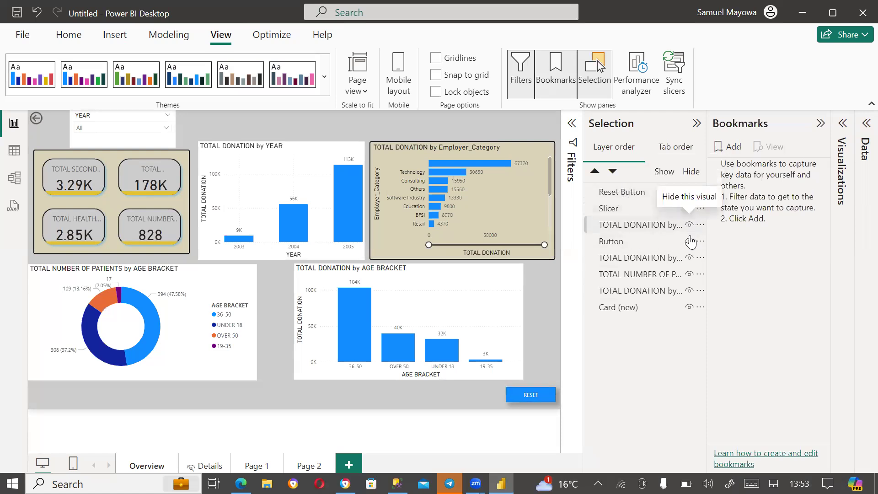
Hide and show again the Card (new) visual and the TOTAL DONATION by YEAR chart to try out the visibility toggles.
click(688, 308)
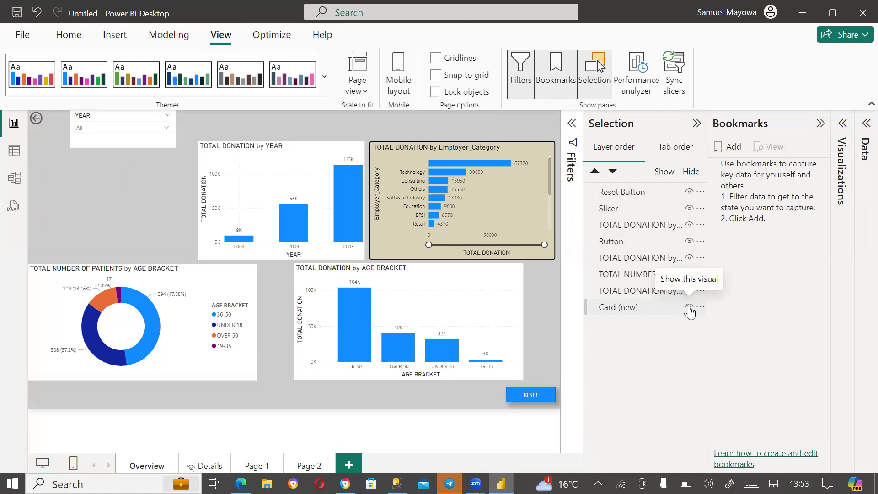
click(688, 307)
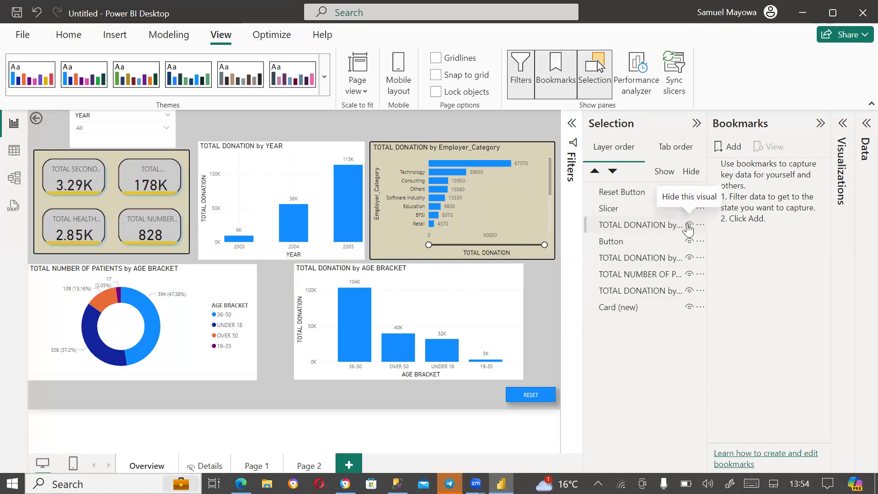
click(688, 225)
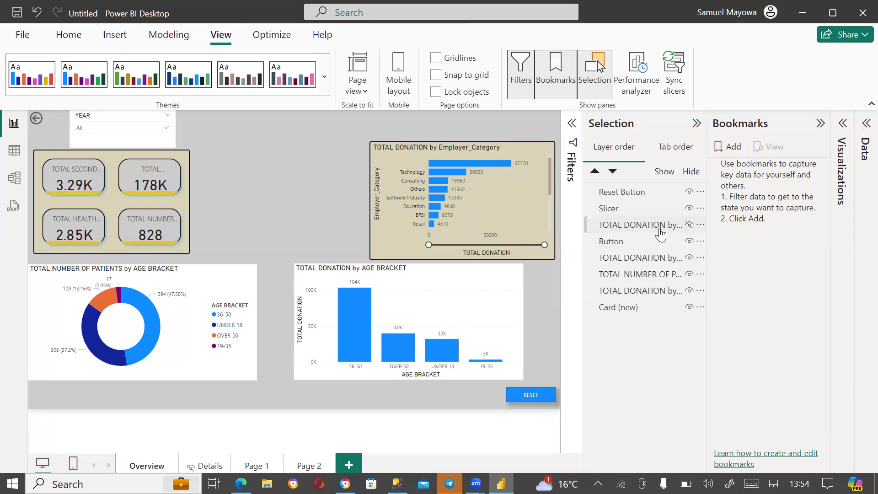
click(689, 225)
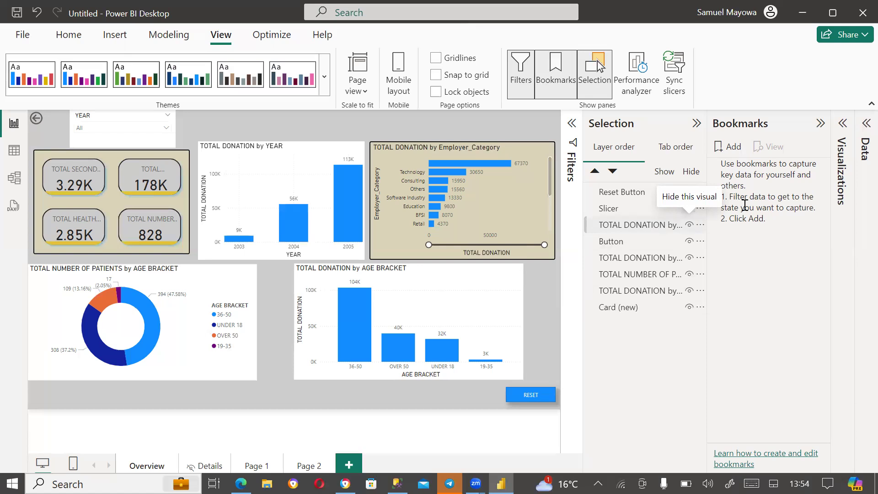
Add two bookmarks capturing the current unfiltered state of the Overview page.
double_click(730, 152)
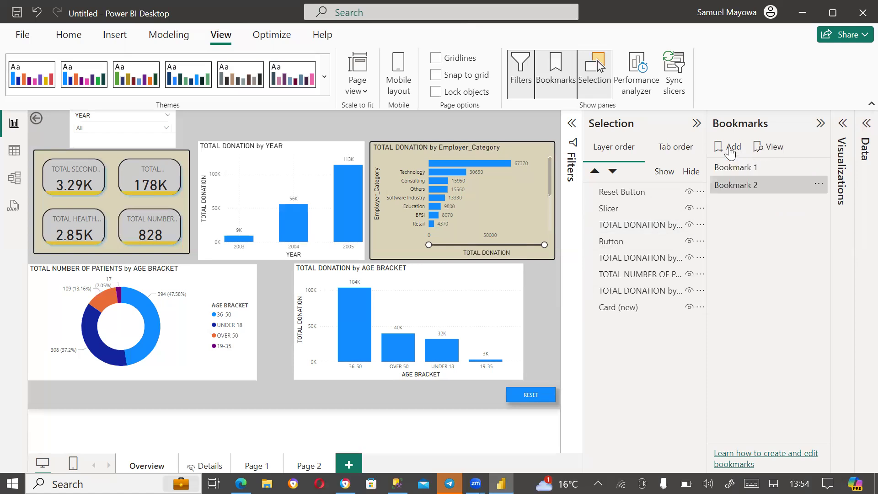
Delete Bookmark 2 and rename Bookmark 1 as Reset All.
click(818, 184)
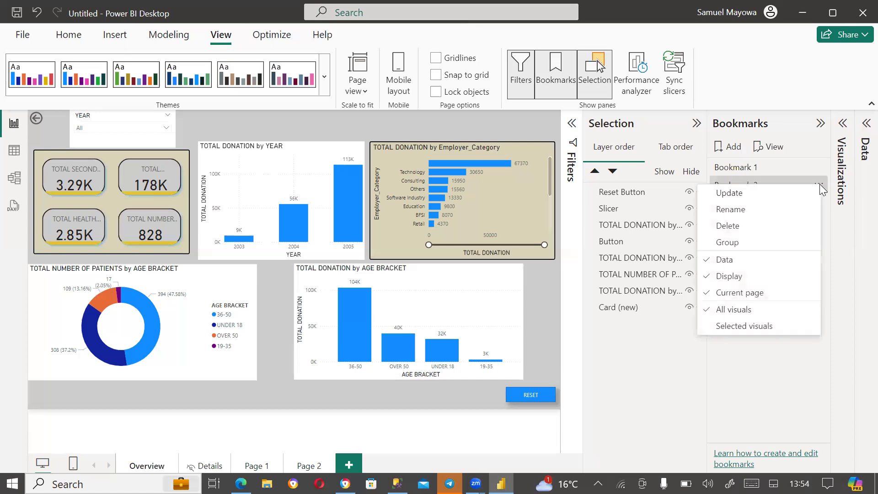
click(738, 225)
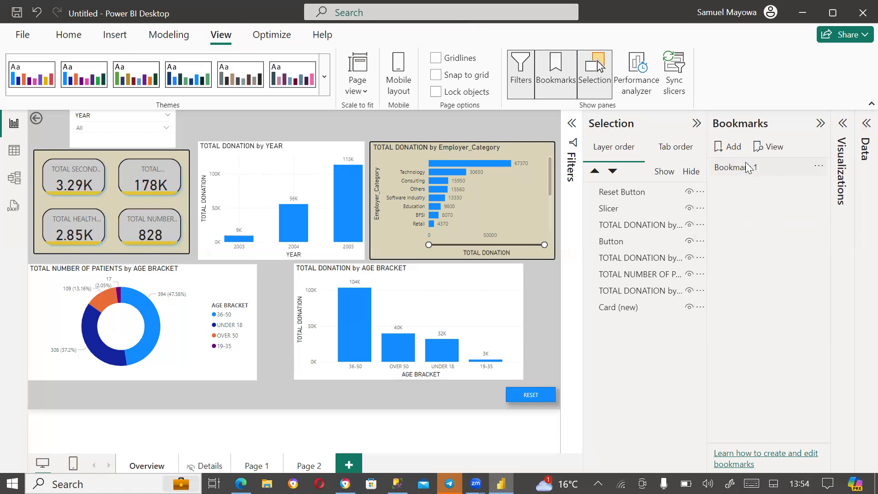
click(818, 169)
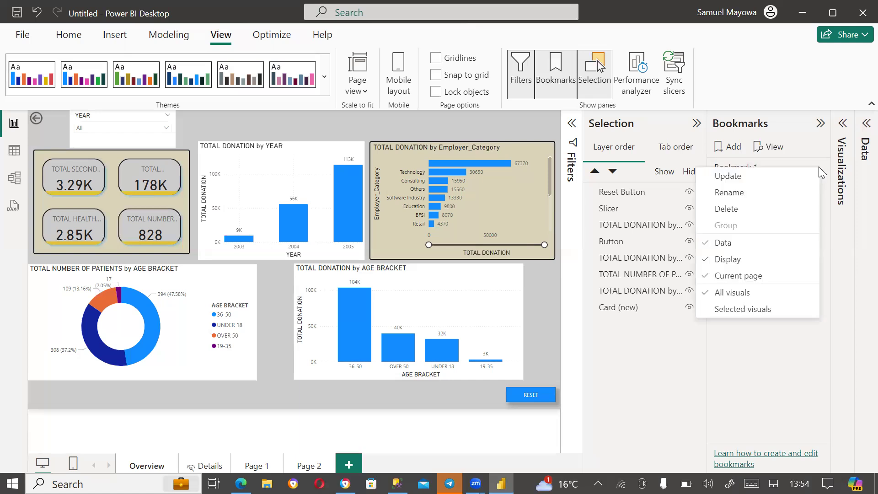
click(728, 200)
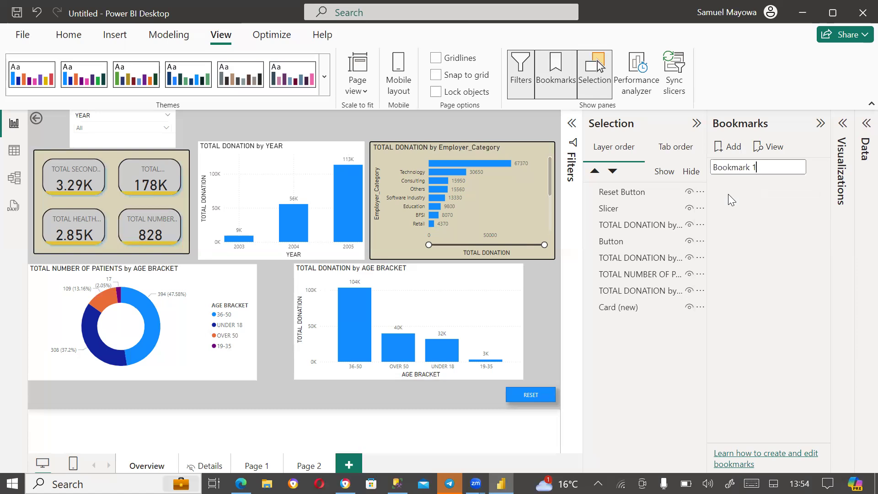
key(BackSpace)
text(Reset All)
click(742, 246)
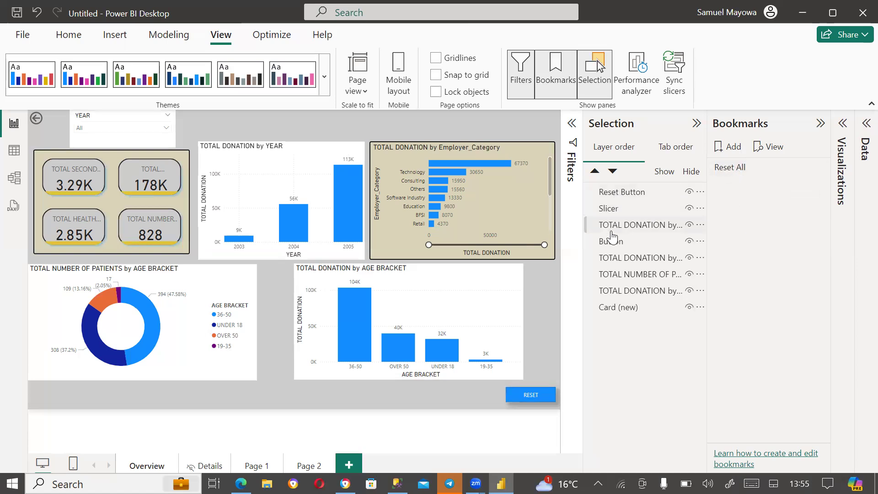
Hide the Card (new) visual and update the Reset All bookmark to that state.
click(619, 308)
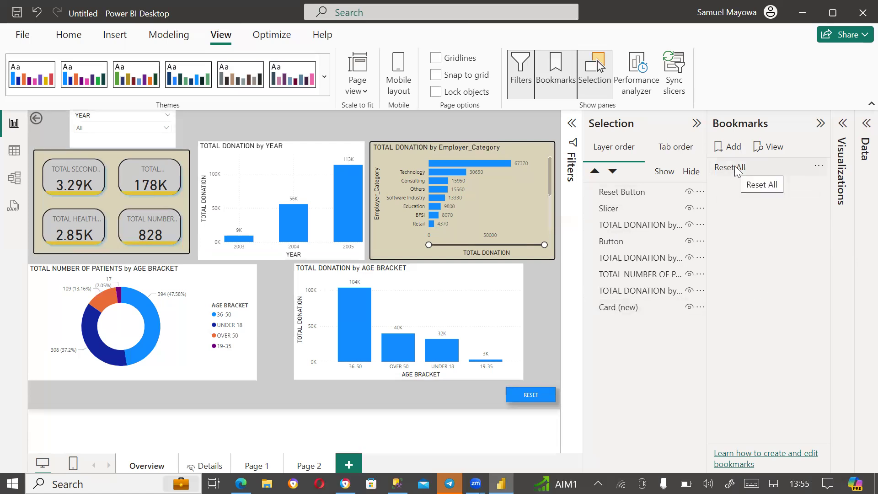
click(689, 307)
click(689, 307)
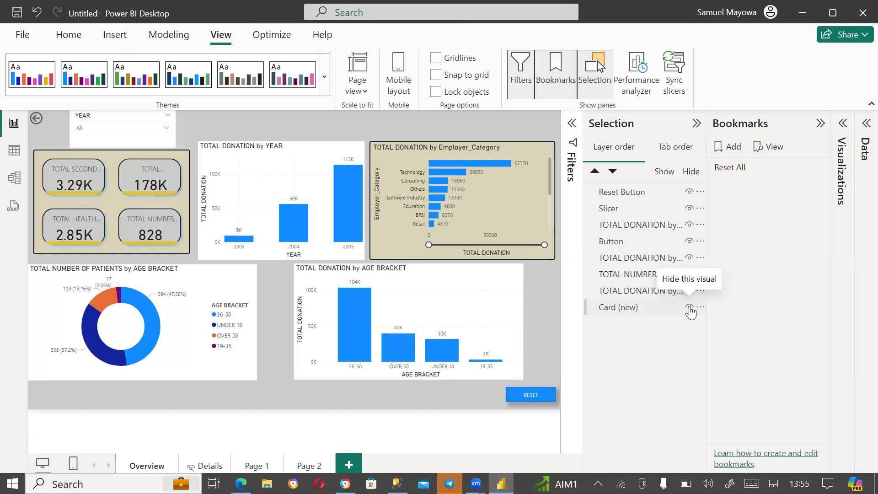
click(689, 307)
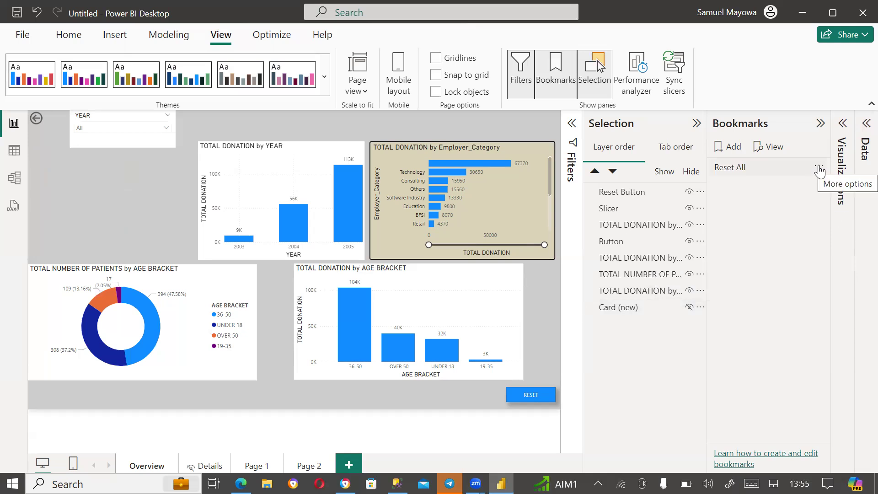
click(820, 170)
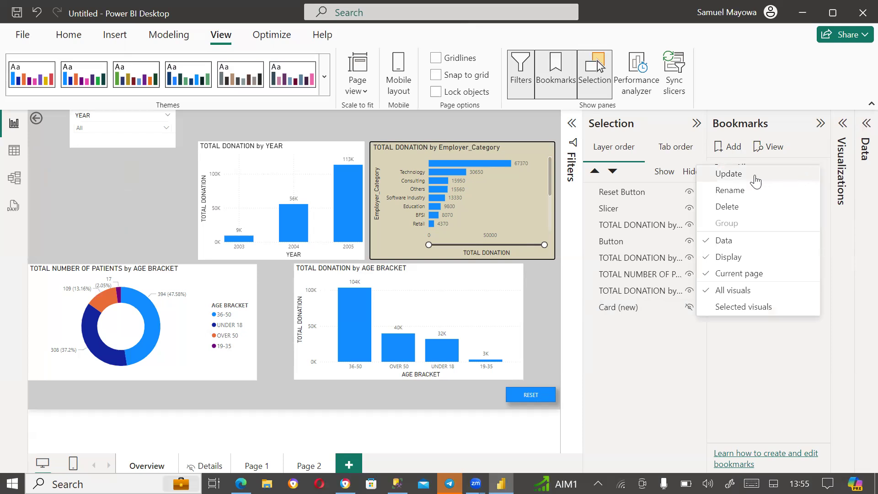
click(738, 176)
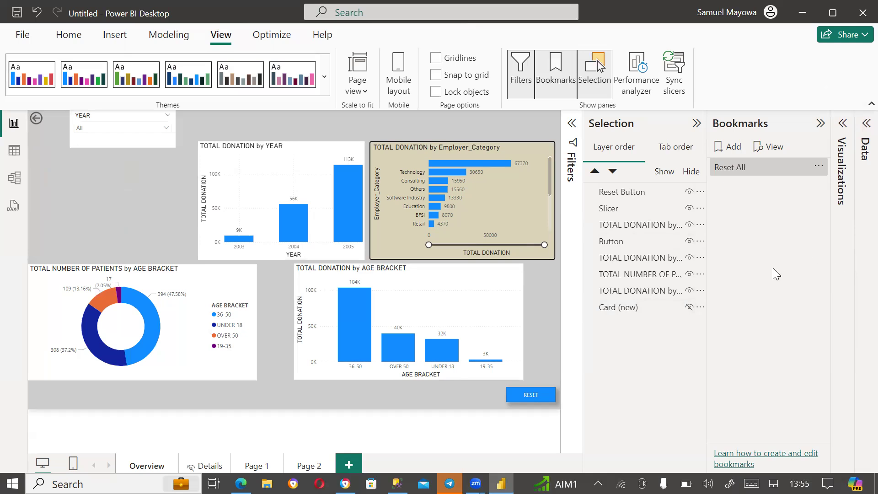
Show the Card (new) visual again and update the Reset All bookmark with all visuals displayed.
click(689, 307)
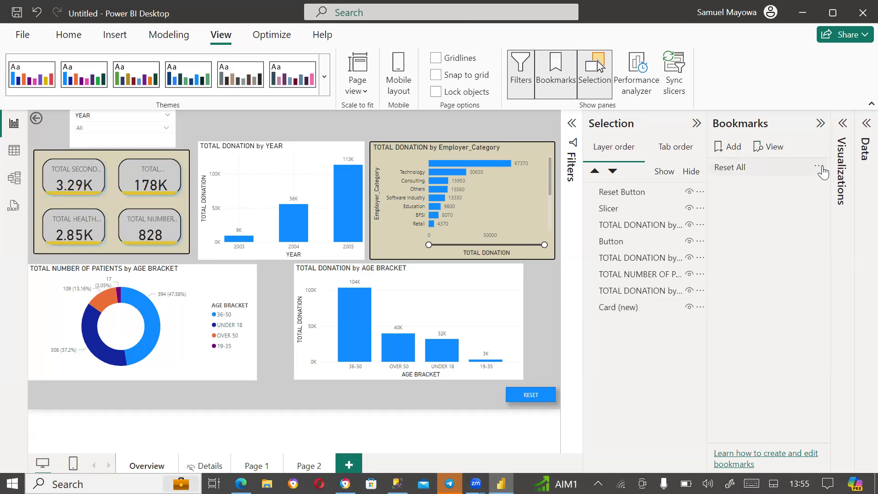
click(820, 167)
click(727, 172)
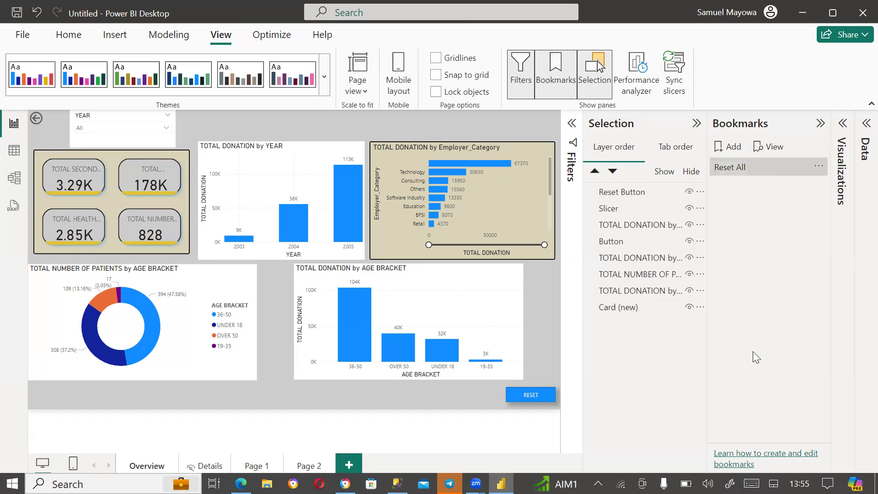
Turn on the RESET shape's action, setting its type to Bookmark and its bookmark to Reset All.
click(530, 397)
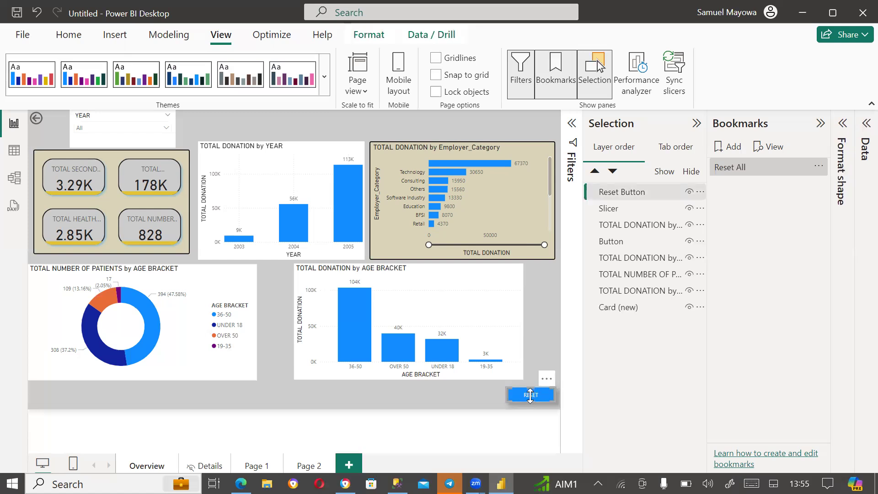
click(842, 125)
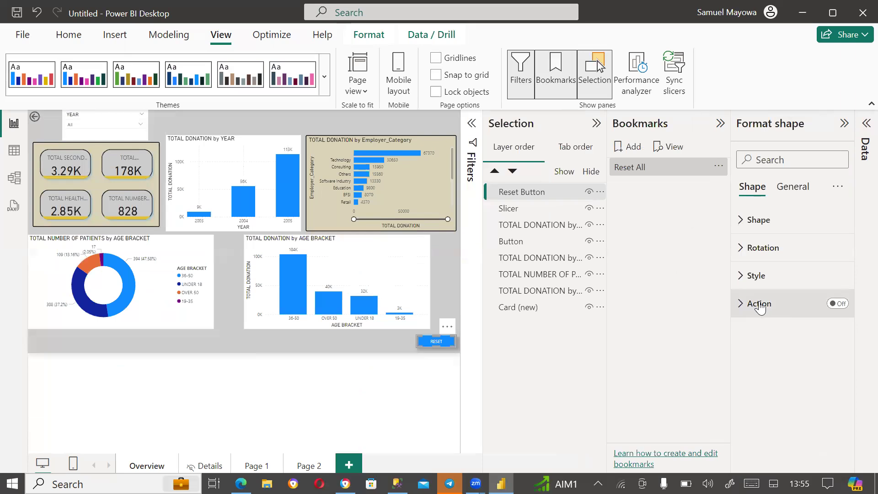
click(836, 304)
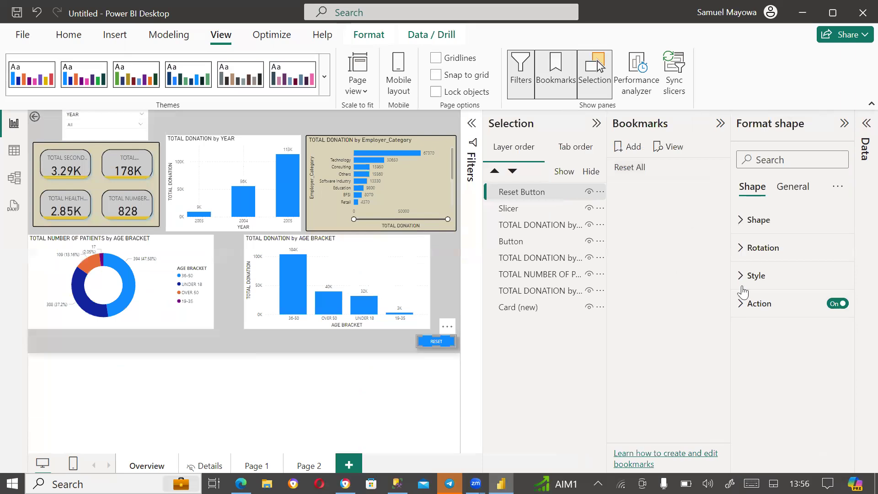
click(739, 304)
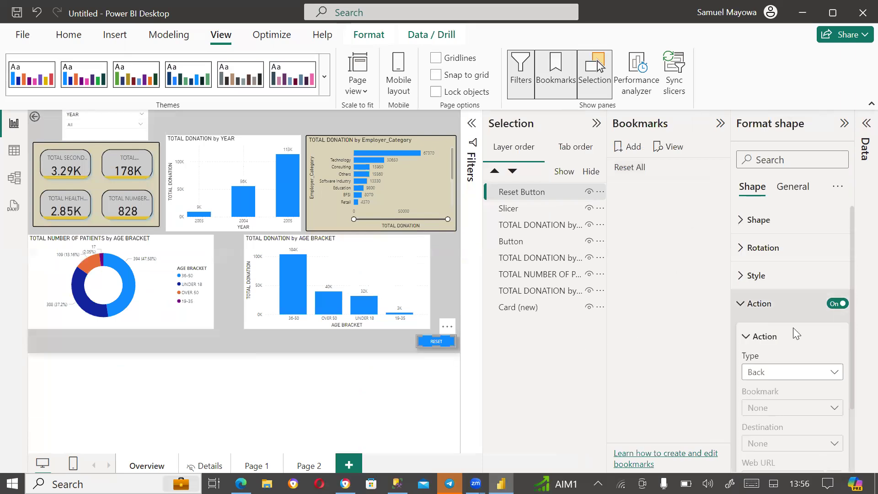
scroll(793, 328, down, 2)
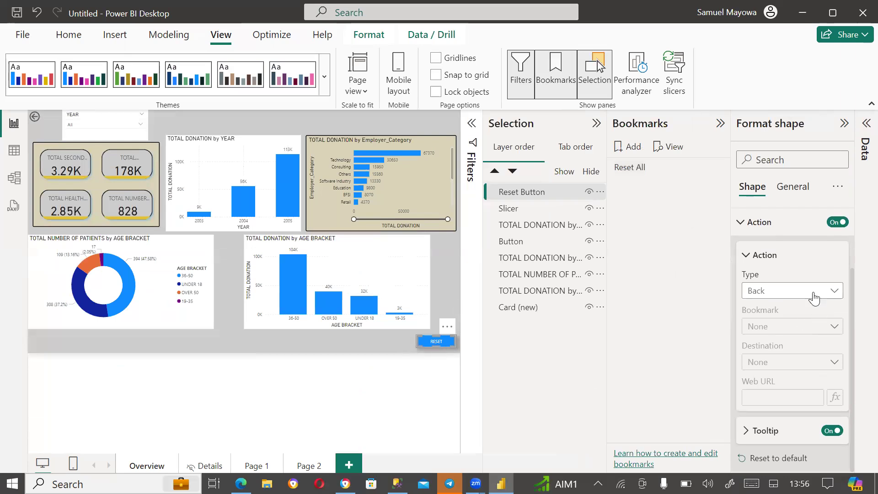
click(830, 297)
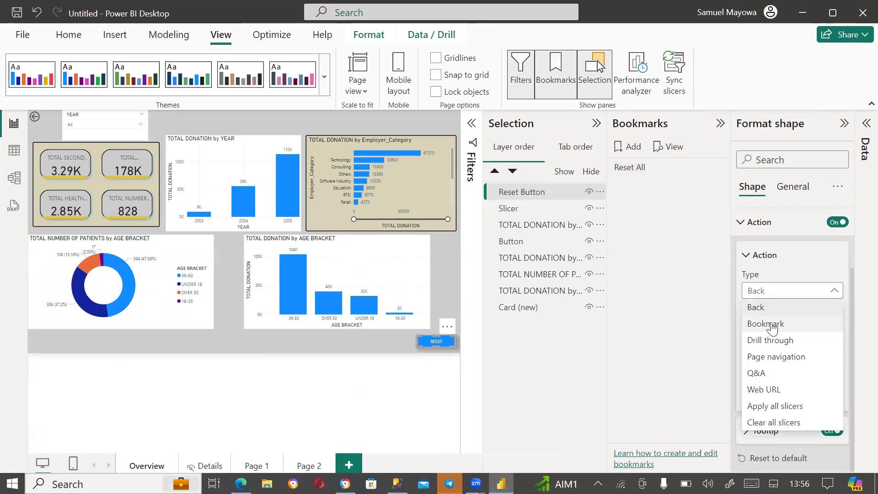
click(751, 324)
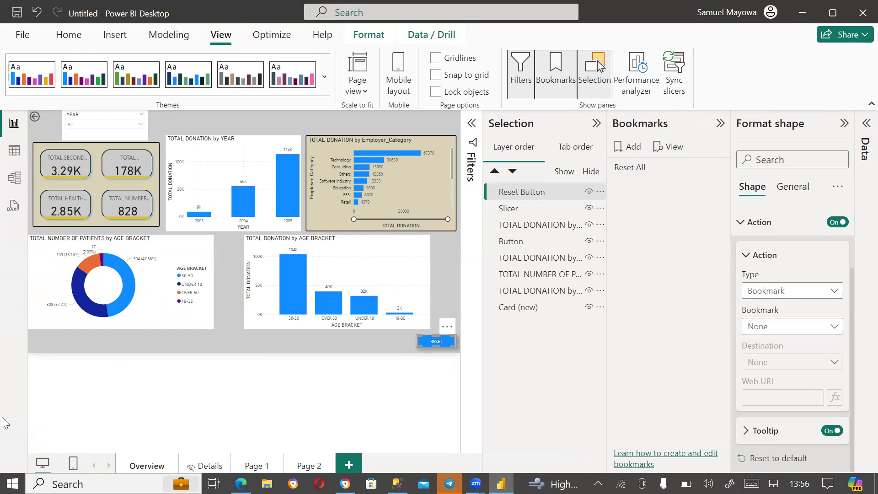
click(834, 330)
click(766, 359)
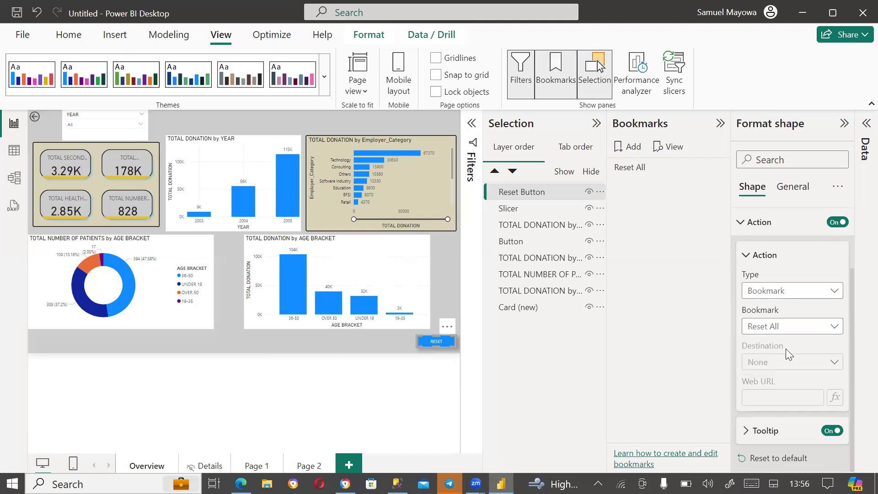
Close the Selection and Bookmarks panes to give the report canvas more room.
click(843, 128)
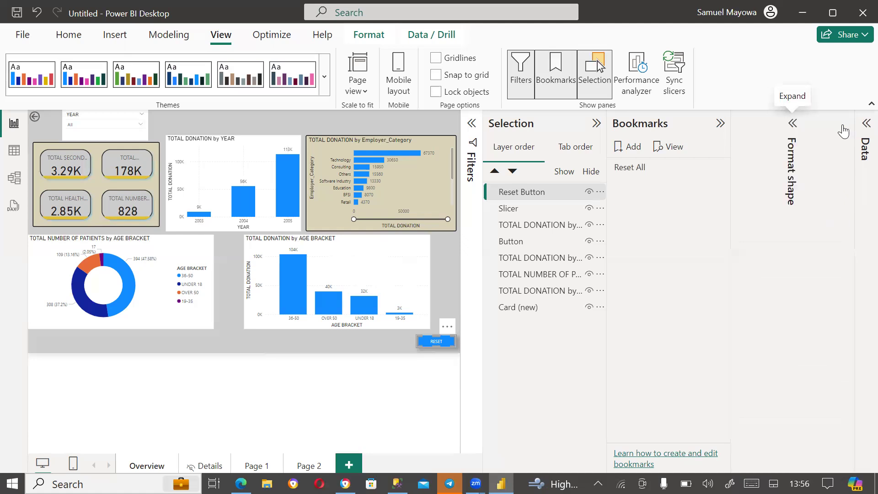
click(596, 88)
click(569, 88)
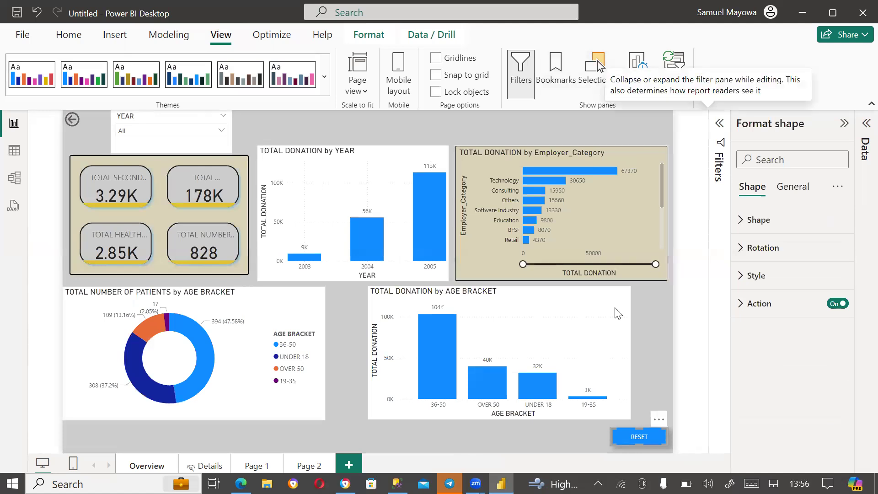
Test the RESET button by cross-filtering the page with the OVER 50 bar of TOTAL DONATION by AGE BRACKET and following the button's link.
click(485, 376)
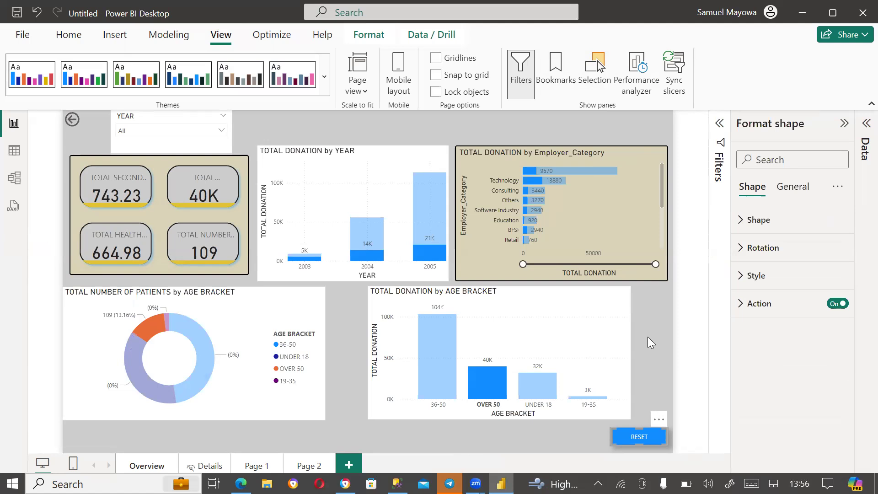
ctrl+click(636, 439)
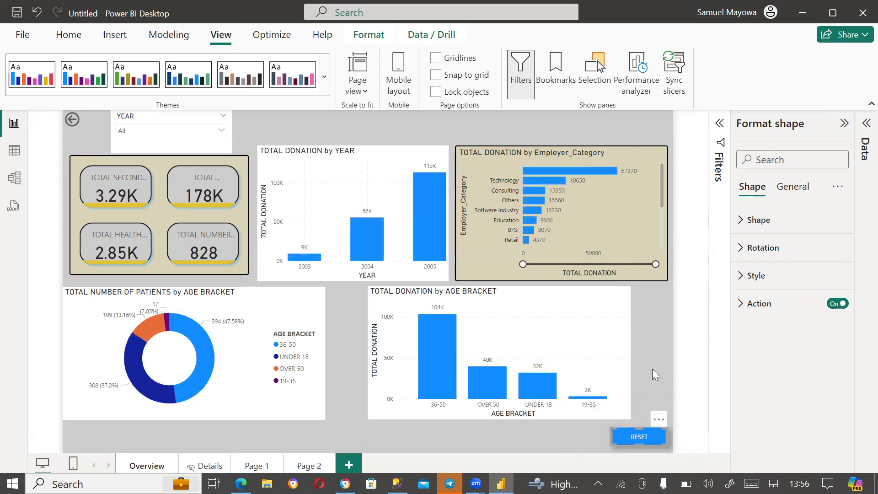
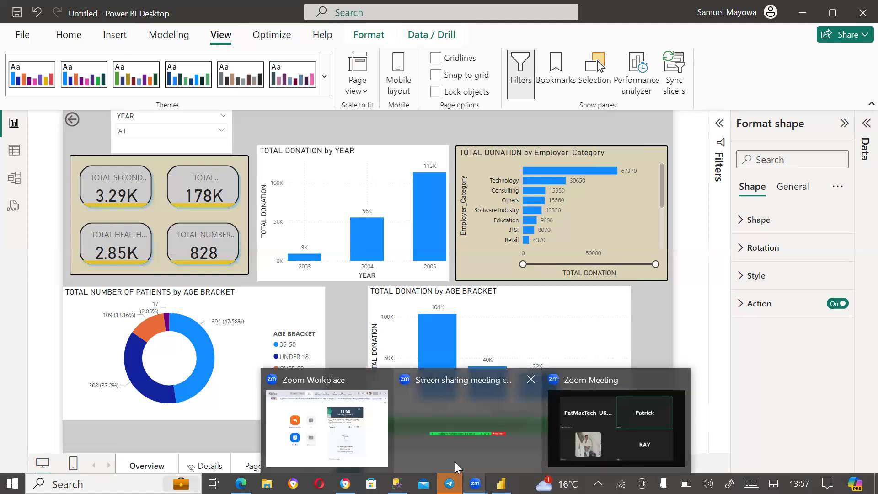
click(454, 462)
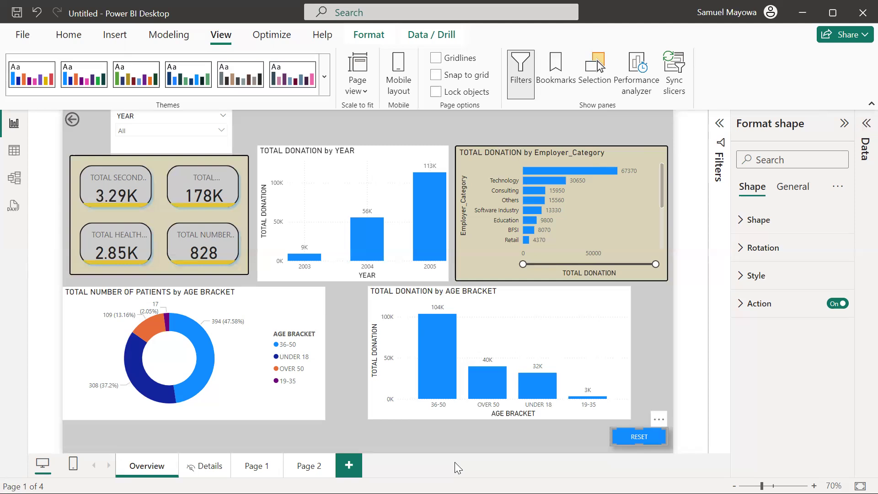
Insert a rectangle with a rounded upper-right corner along the Overview page's left edge and stretch it down almost to the page bottom.
click(115, 37)
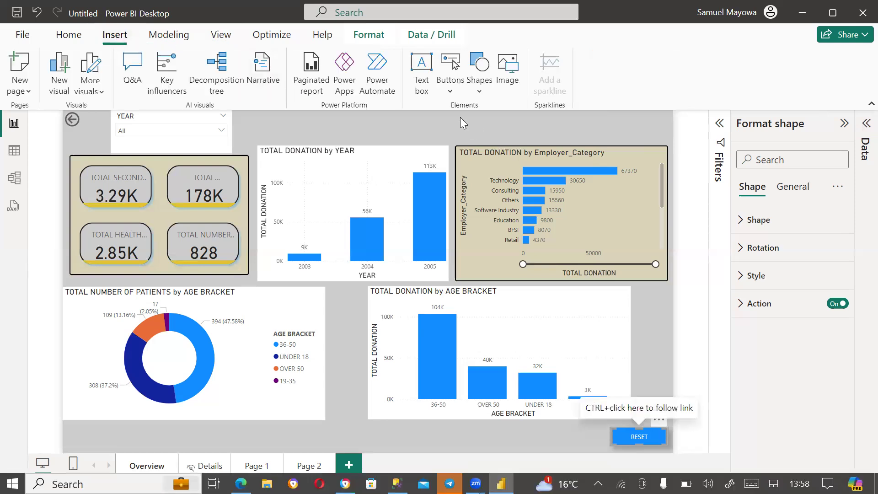
click(479, 91)
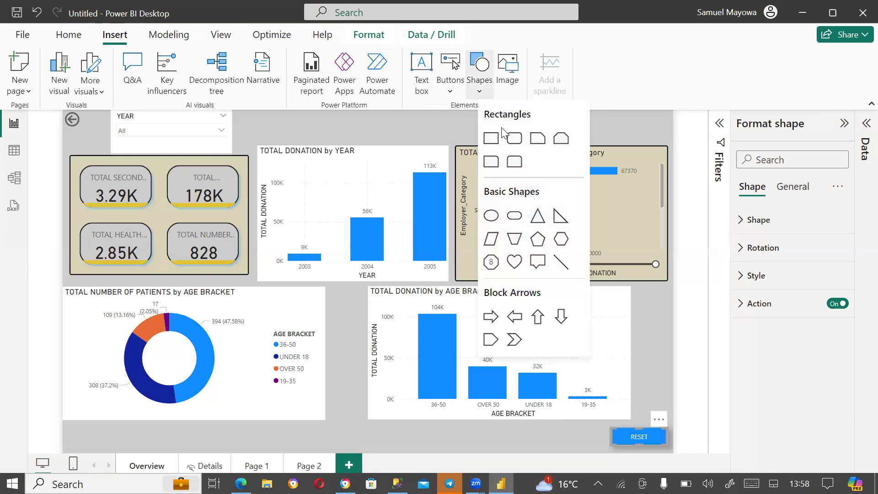
click(492, 162)
drag(154, 244, 104, 216)
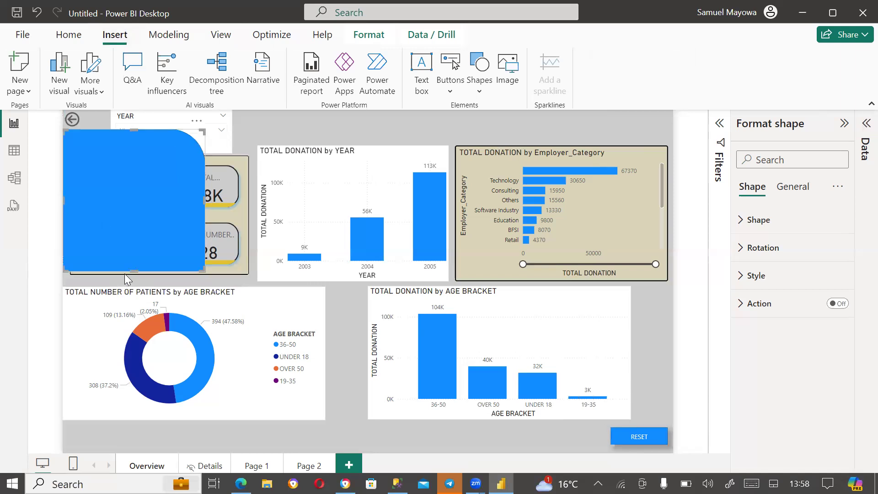
drag(133, 272, 104, 443)
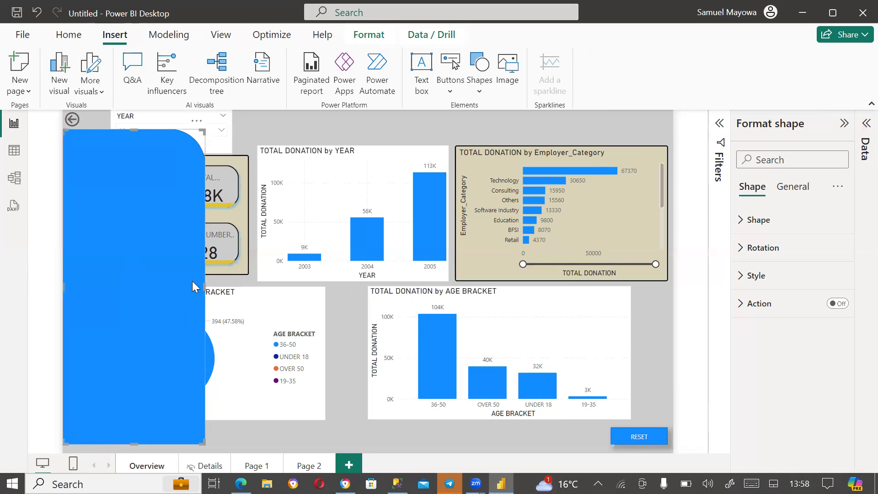
click(279, 124)
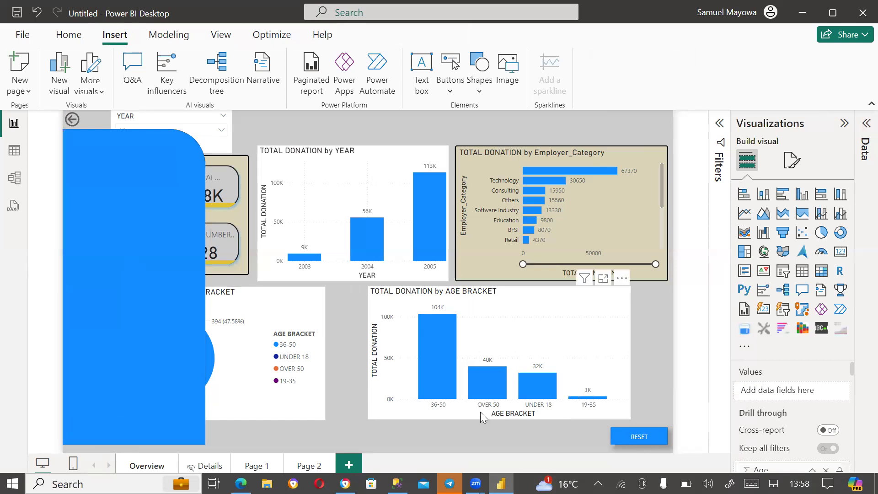
Switch to Microsoft Edge and search the web for "home button" in a new tab.
click(241, 483)
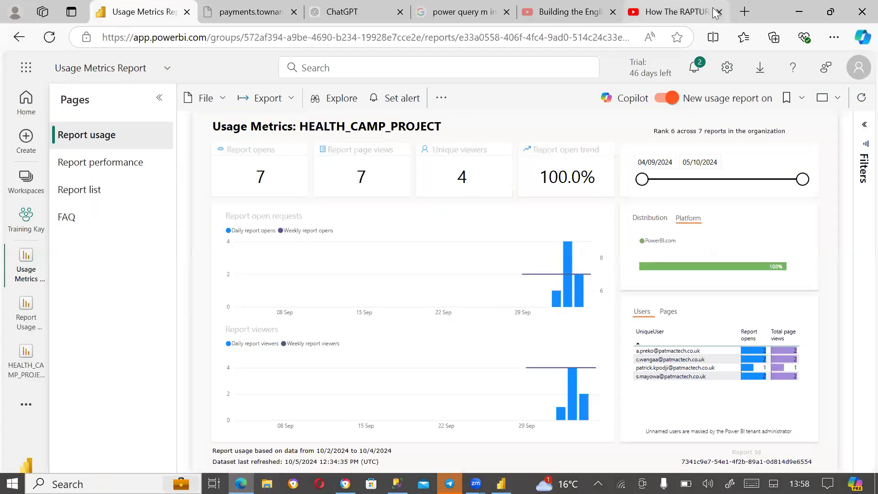
click(745, 12)
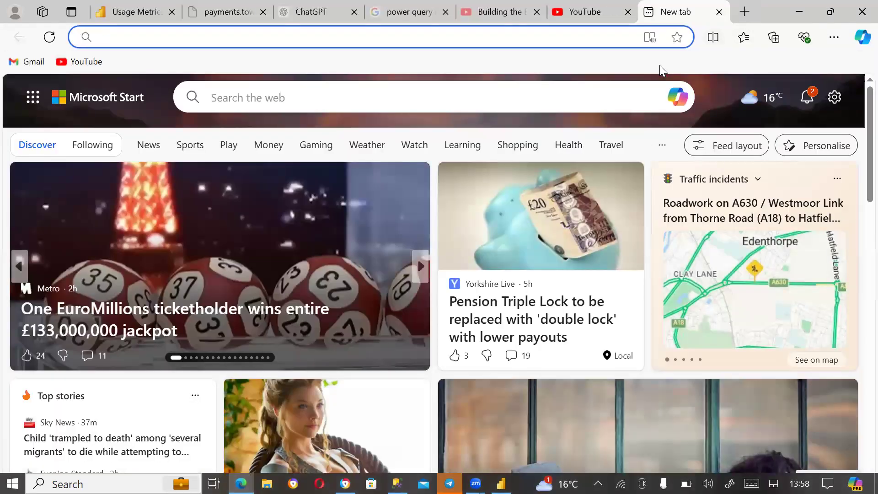
text(home button)
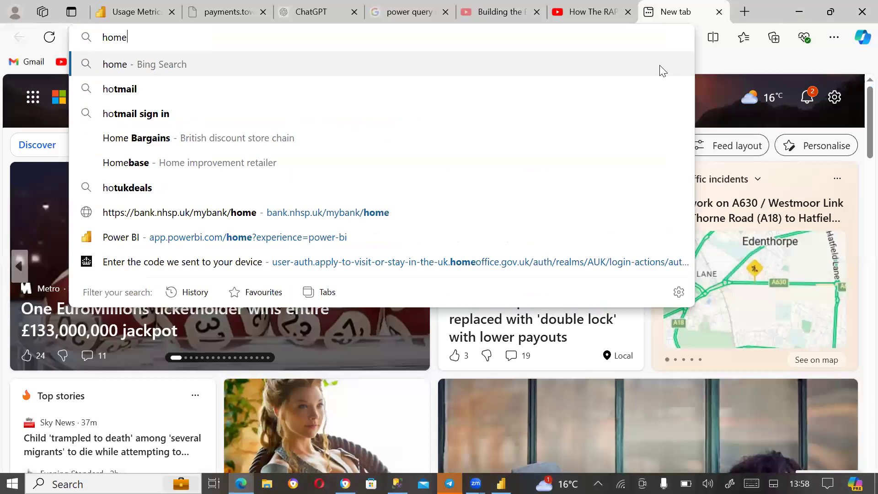
key(Return)
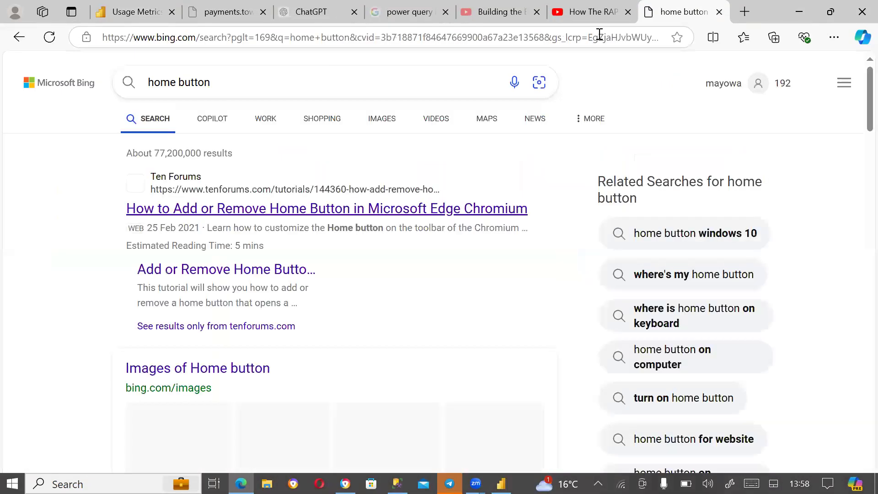
Show the image results for "home button" and preview the round blue icon with a white house from nairablackmarket.com.
click(381, 121)
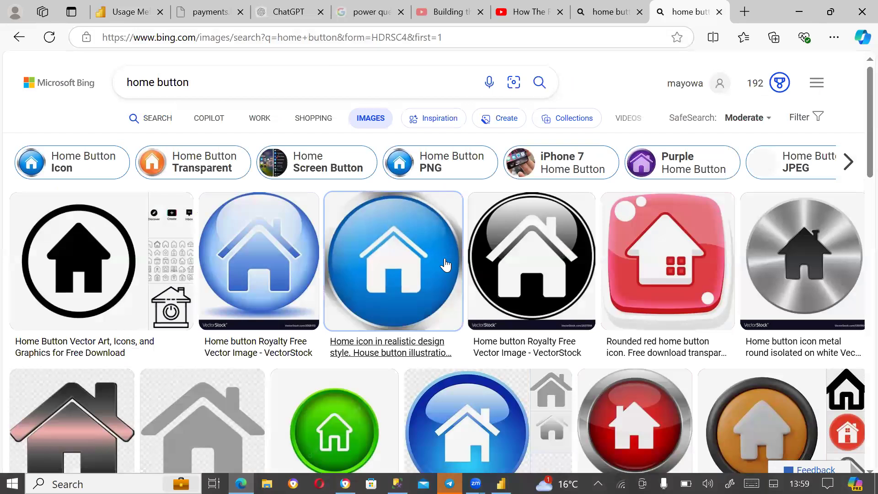
click(376, 265)
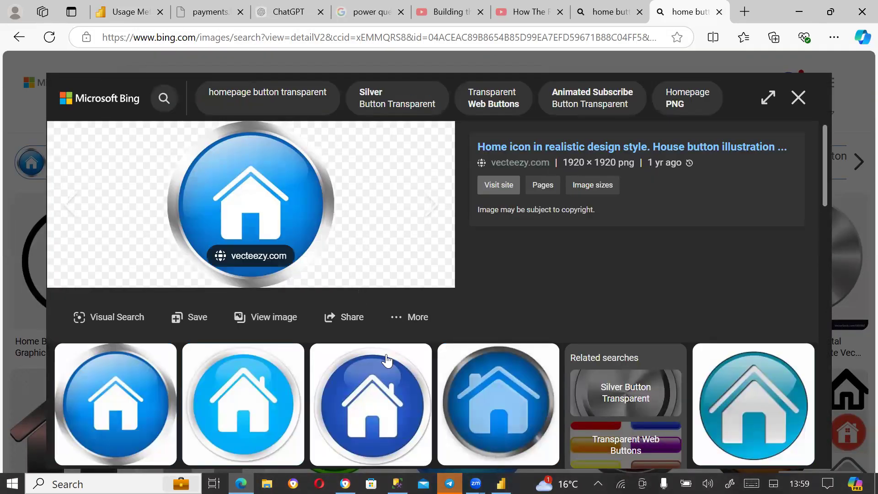
click(387, 348)
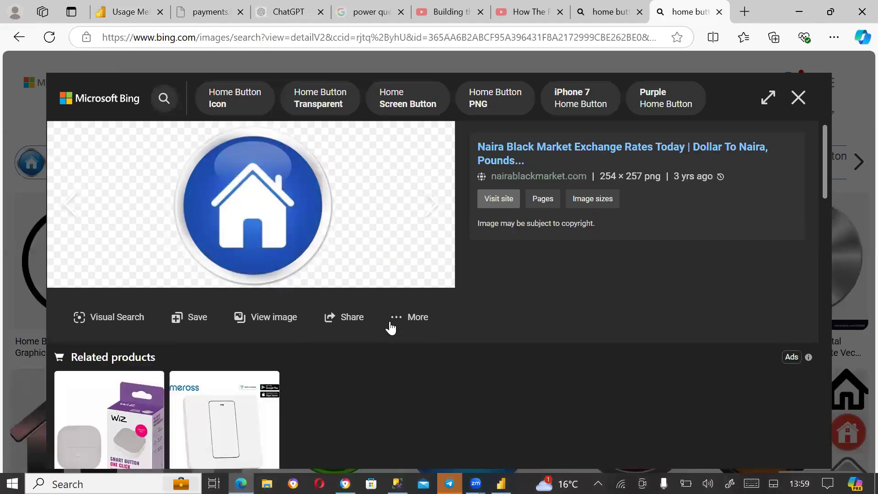
Save the previewed home icon to the Downloads folder as a PNG file named home.
right_click(249, 189)
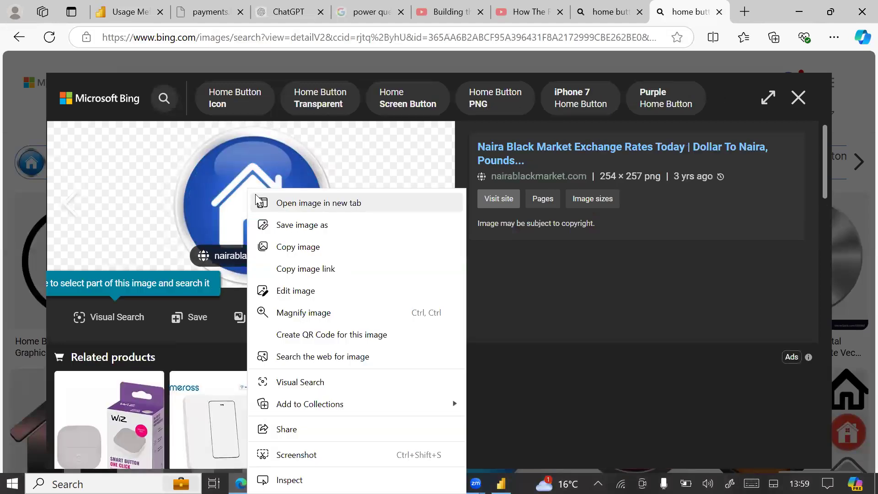
click(300, 224)
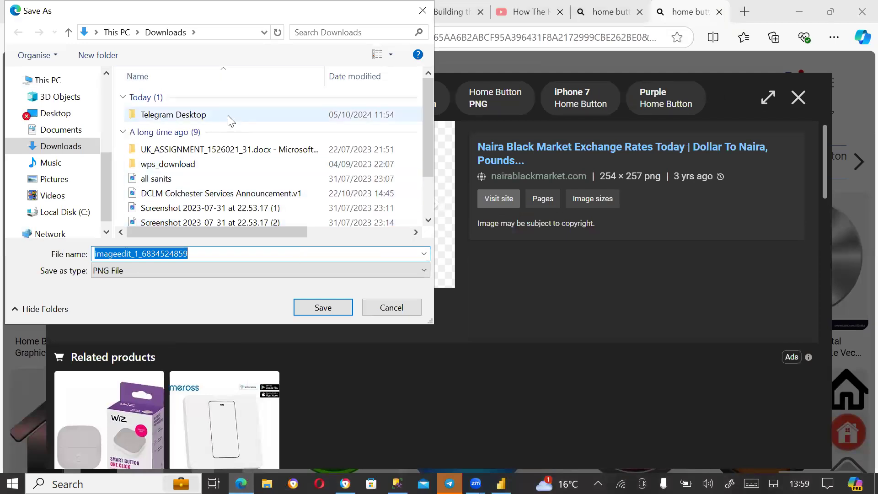
text(home)
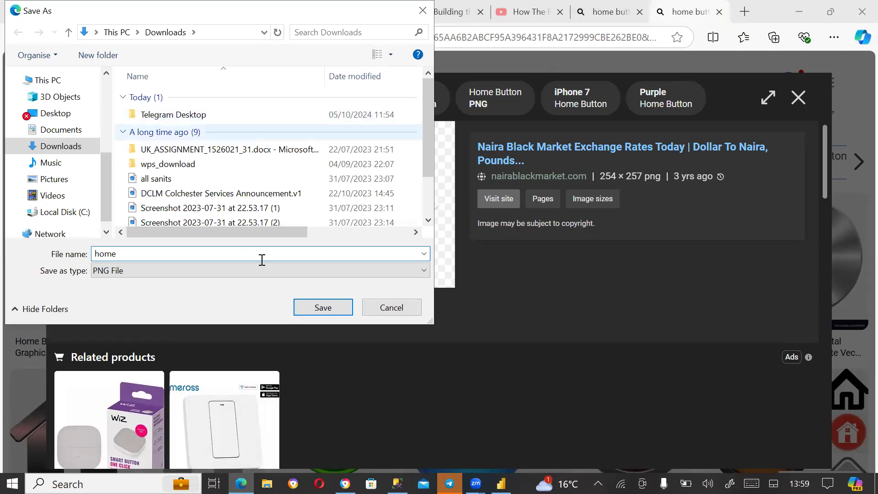
click(312, 305)
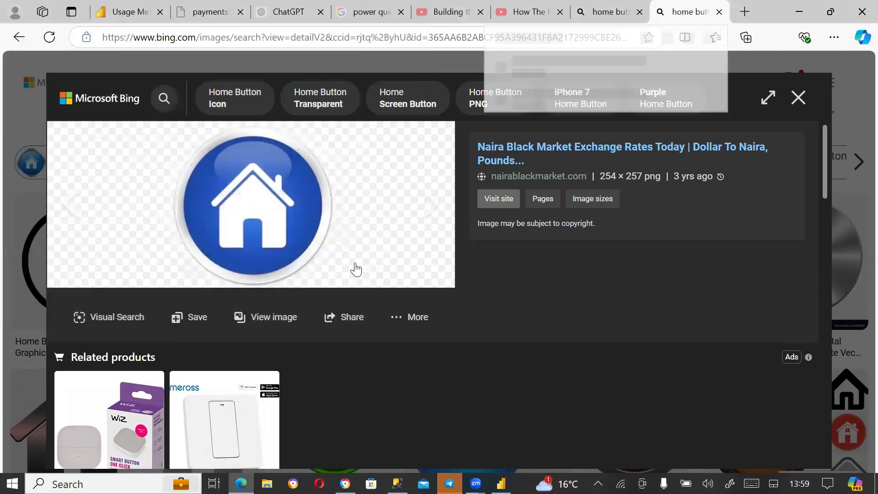
Switch to Power BI Desktop and insert the home picture from the Downloads folder on the Overview page.
click(799, 6)
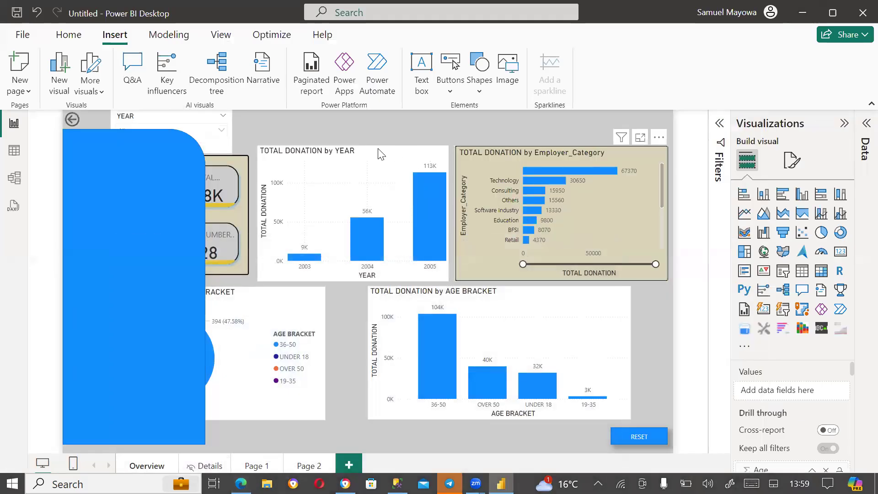
click(505, 67)
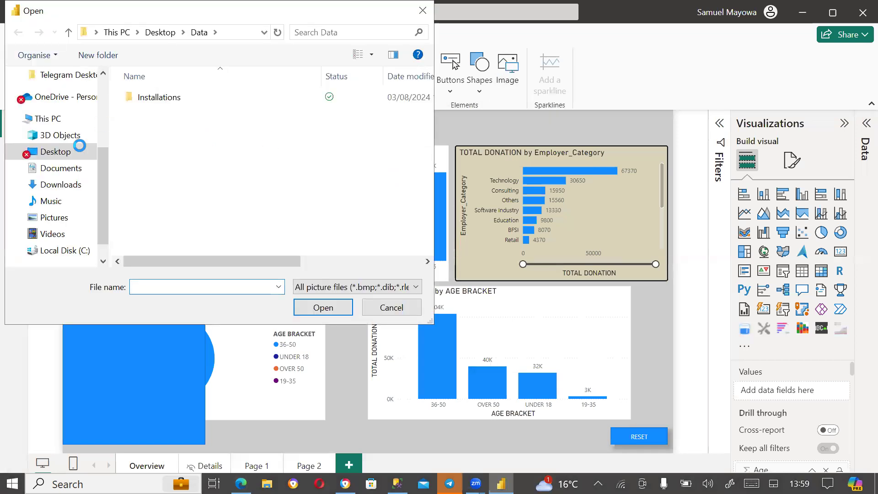
scroll(69, 151, up, 1)
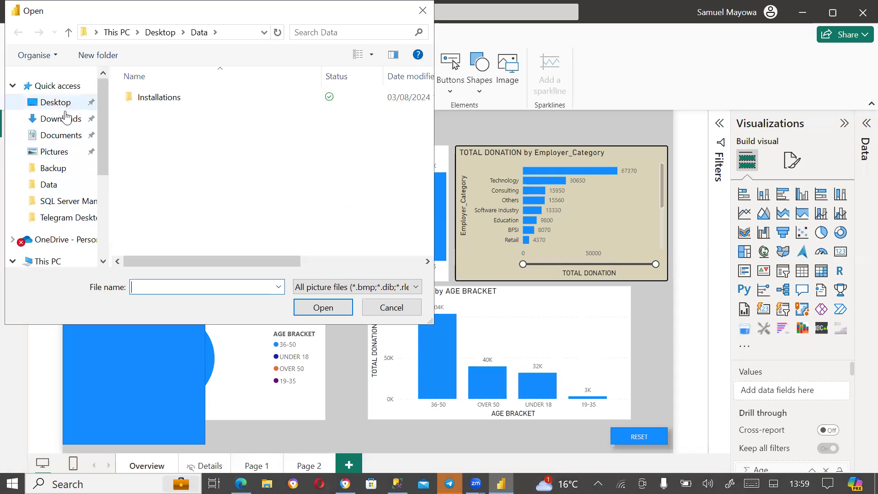
click(62, 120)
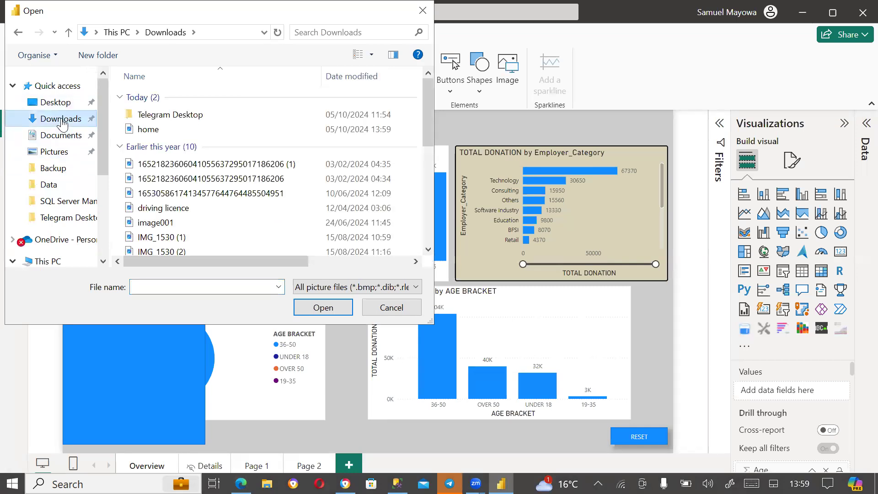
click(145, 131)
double_click(146, 131)
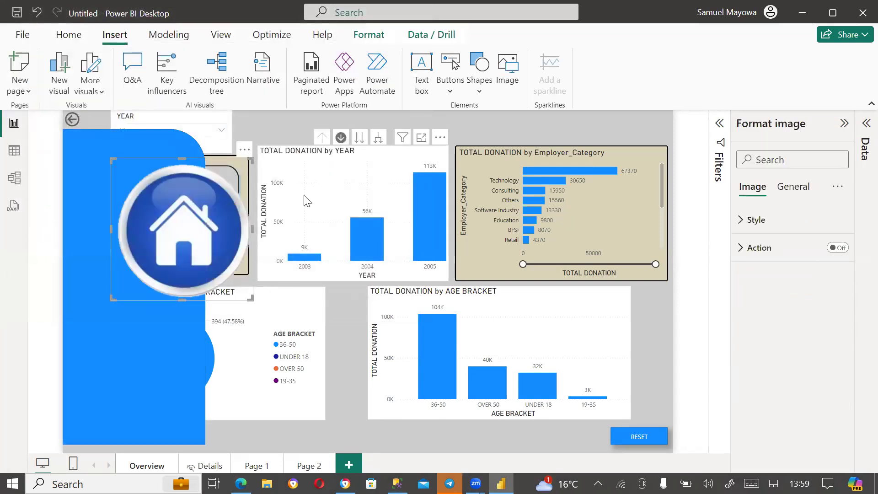
Shrink the home image and place it above the TOTAL DONATION by YEAR chart, and move the YEAR slicer onto the blue shape.
drag(245, 301, 268, 130)
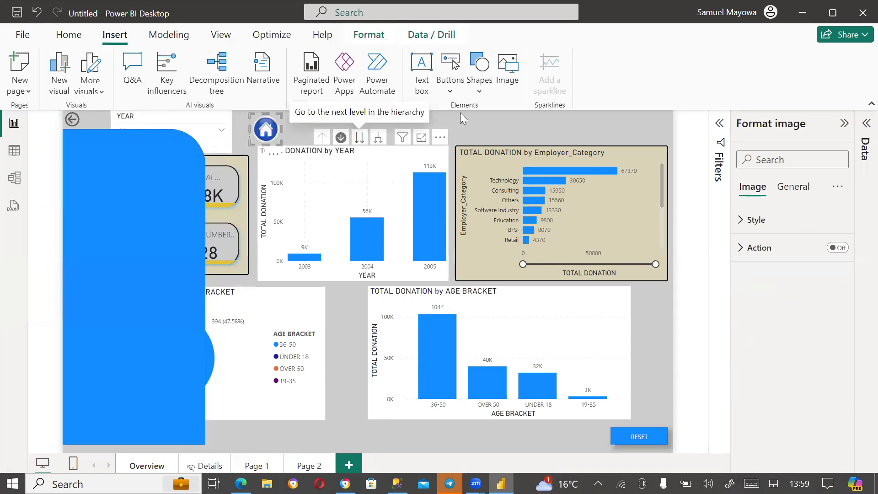
click(475, 133)
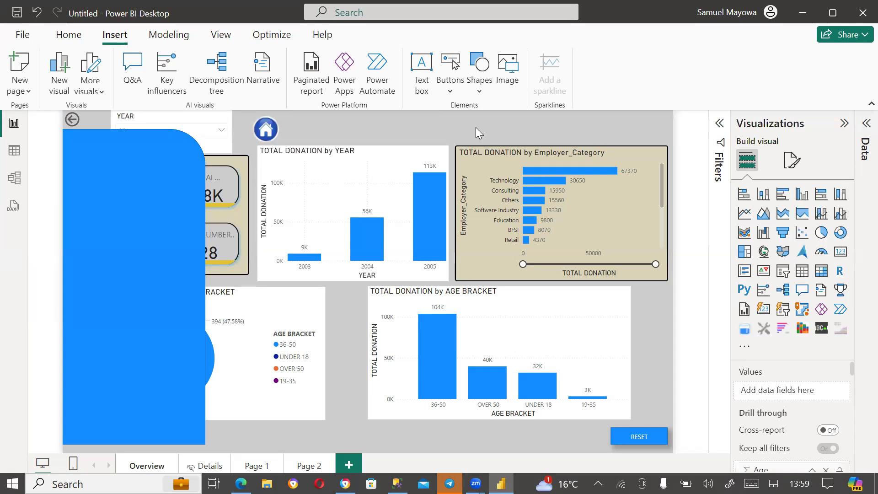
drag(195, 120, 129, 158)
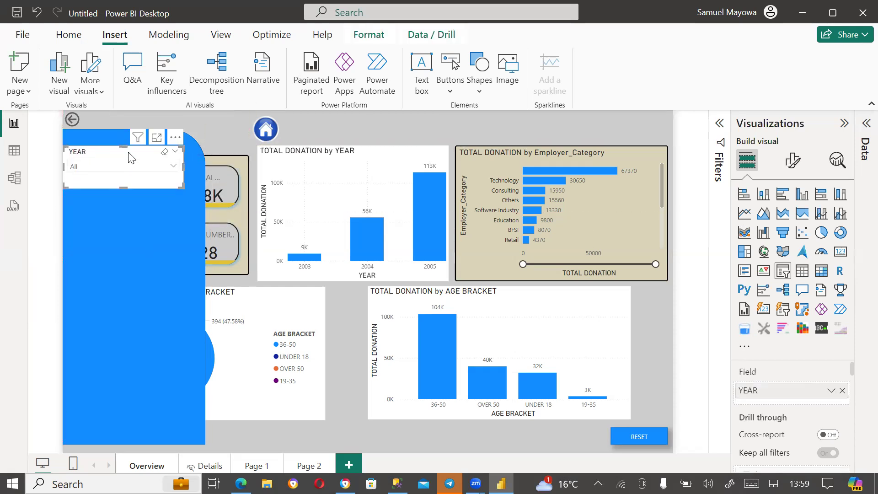
click(350, 124)
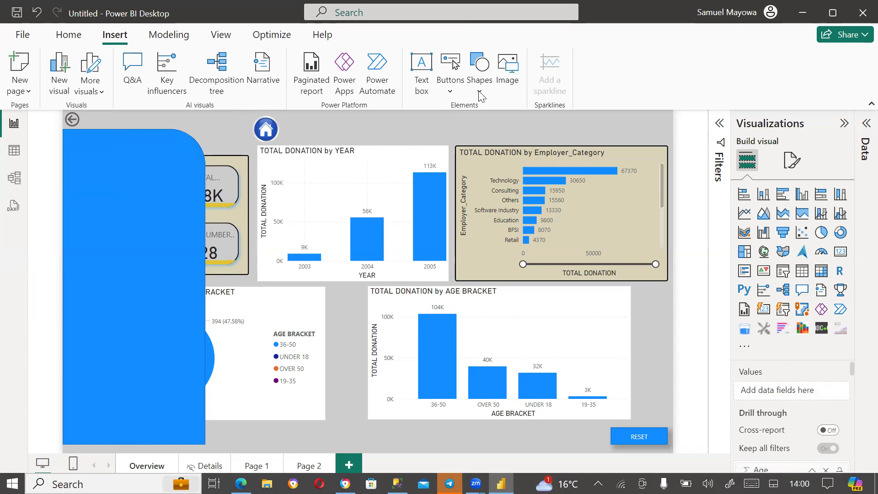
Show the Selection pane and rename the home icon's Image layer as S Image.
click(224, 39)
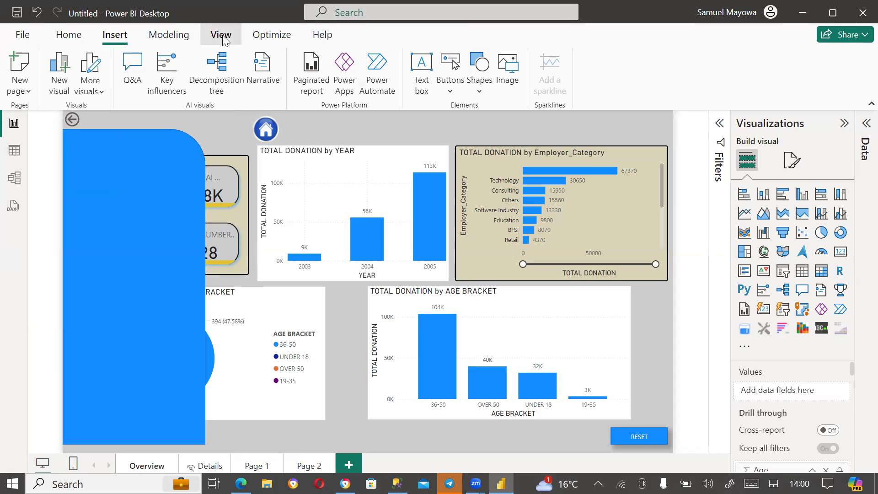
click(597, 76)
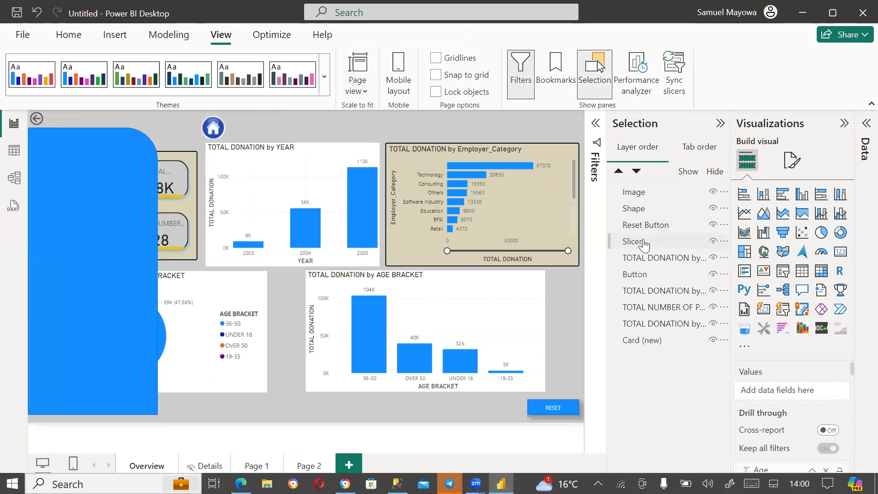
double_click(636, 194)
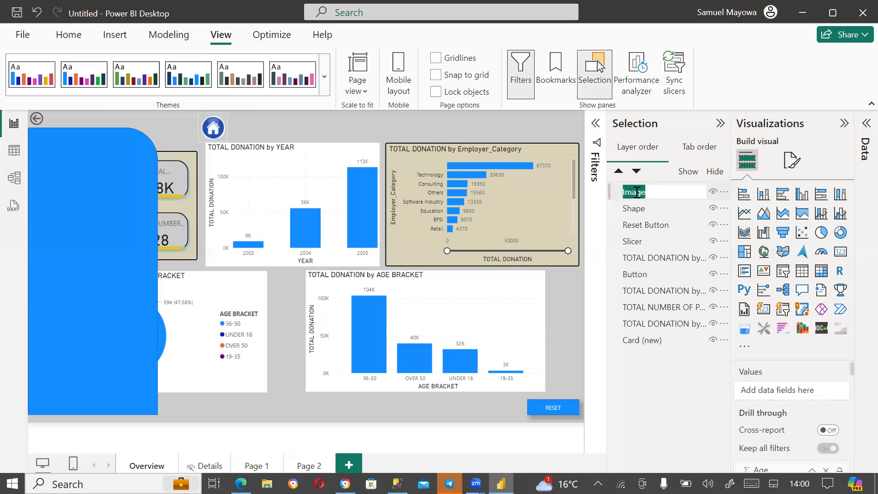
text(S Image)
click(654, 384)
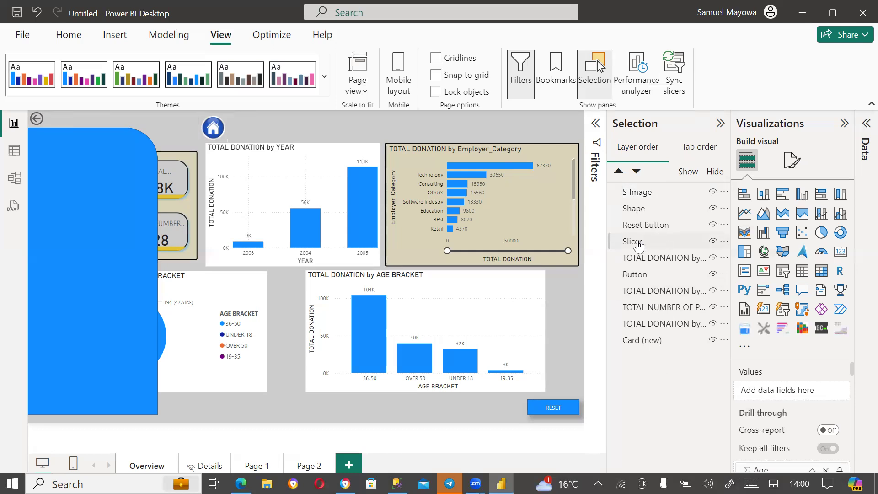
Try placing the S Image layer directly below Slicer in the layer order and return it to the top.
click(636, 193)
drag(637, 227, 633, 247)
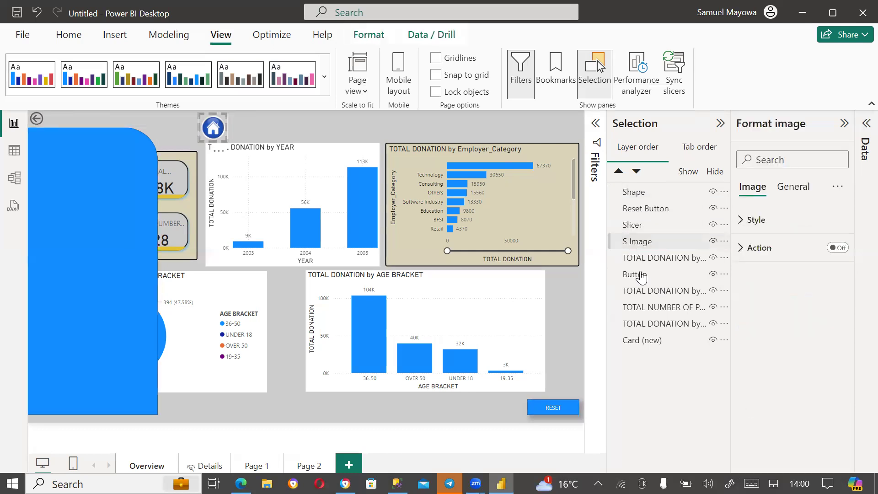
click(391, 119)
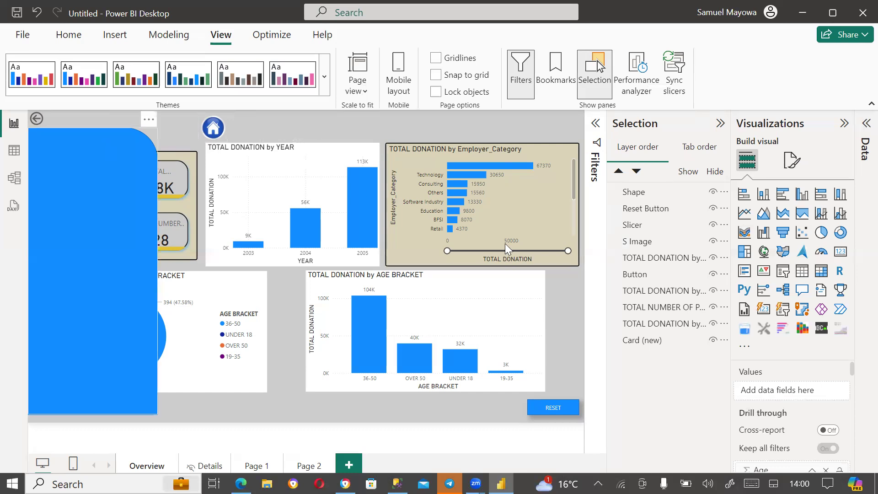
click(644, 245)
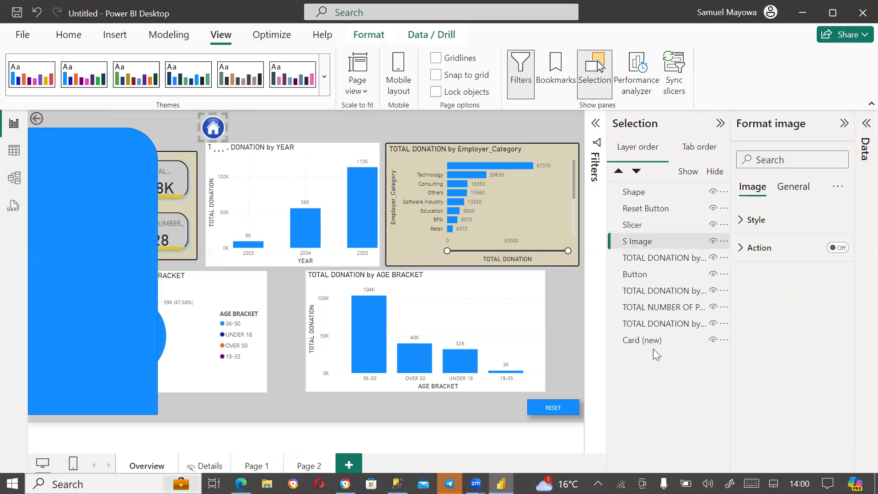
drag(641, 245, 644, 197)
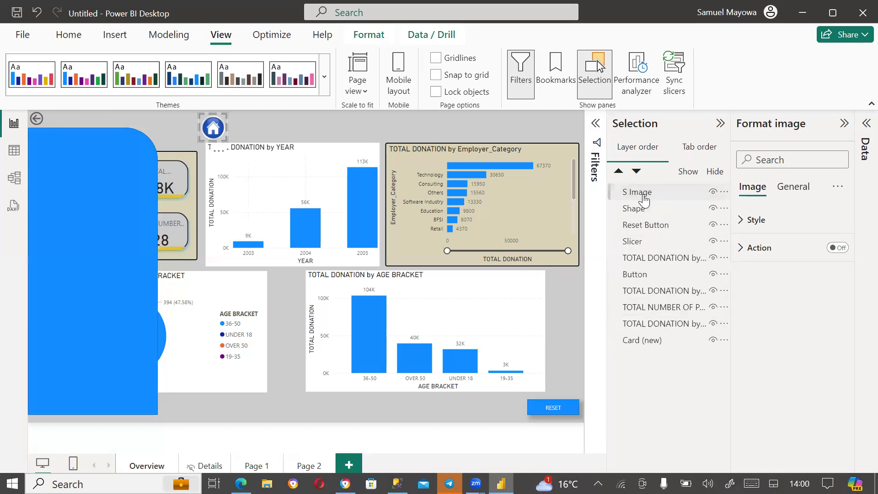
Rename the S Image layer as Home.
double_click(644, 195)
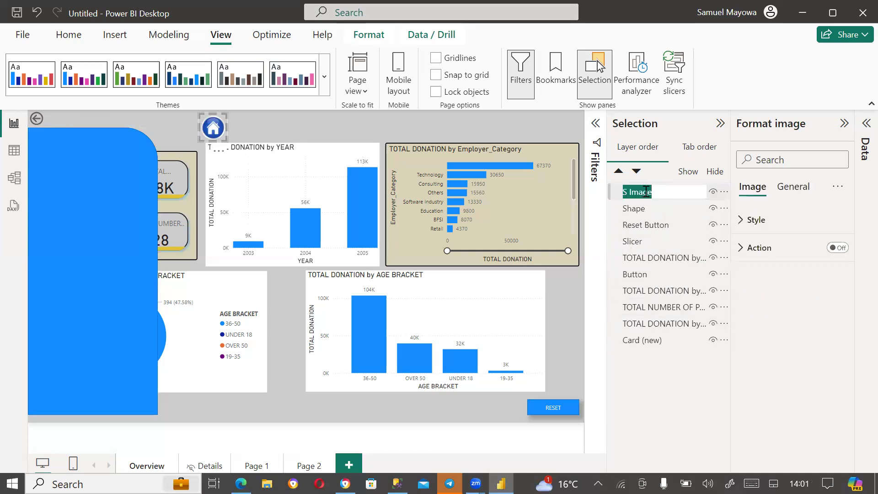
text(Home)
key(Return)
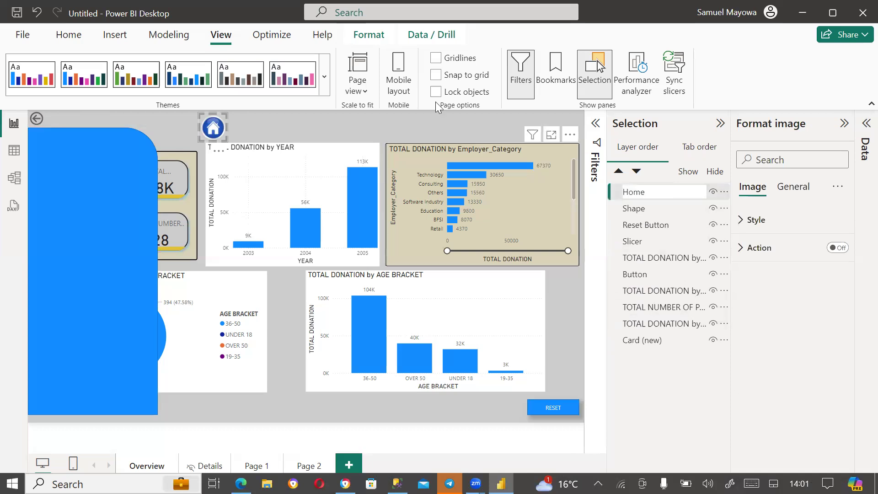
click(361, 122)
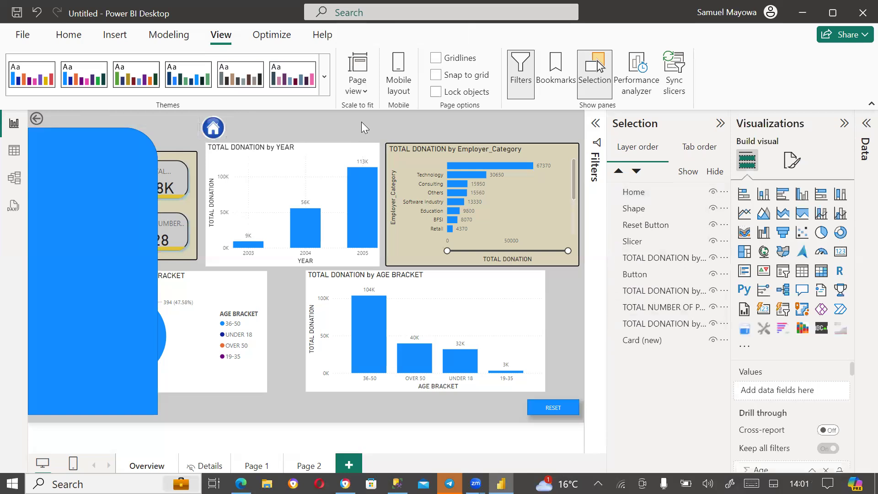
Rename the blue shape's layer as Sly Shape and move it directly below Slicer in the layer order.
click(61, 224)
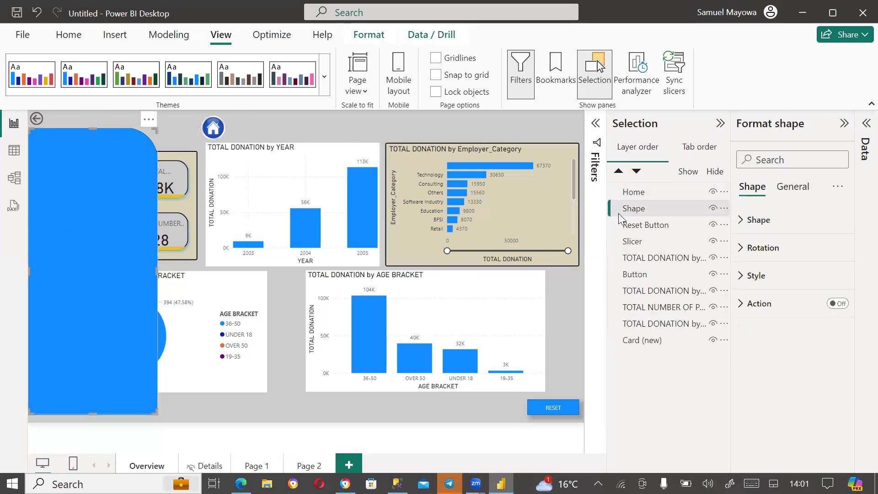
double_click(637, 209)
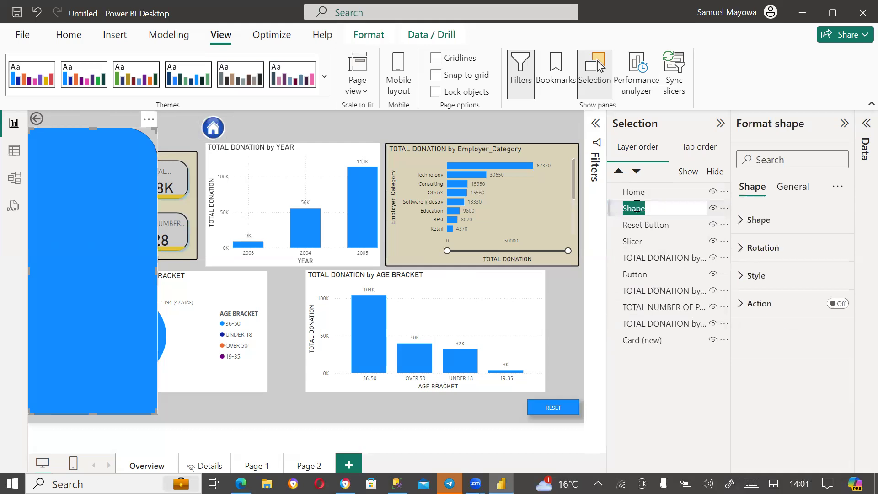
text(Sly Shaape)
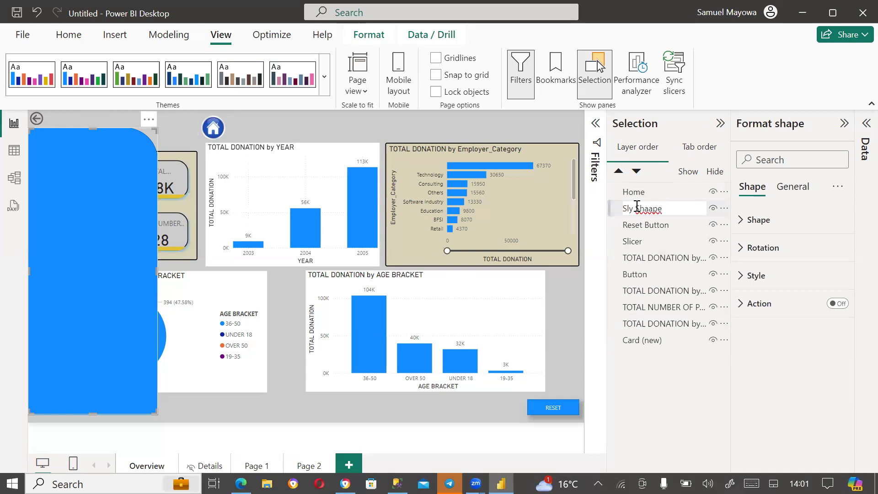
key(Left)
key(Left)
key(Left)
key(BackSpace)
key(Return)
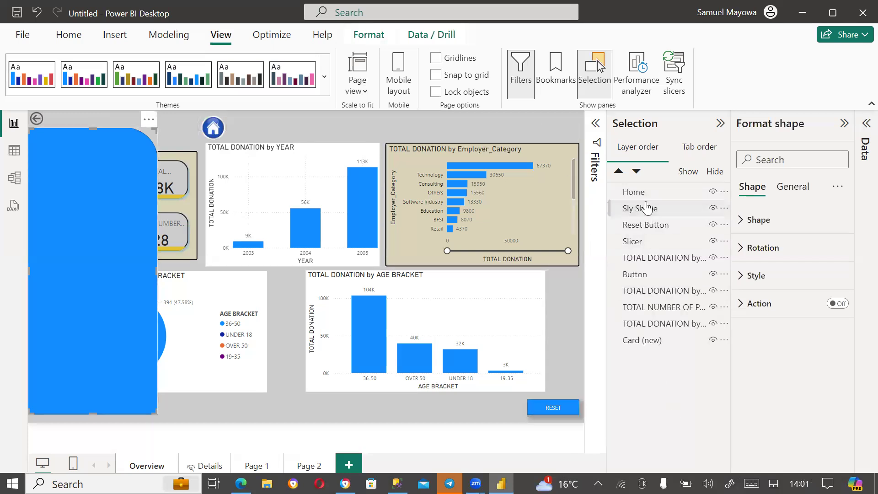
drag(645, 210, 643, 242)
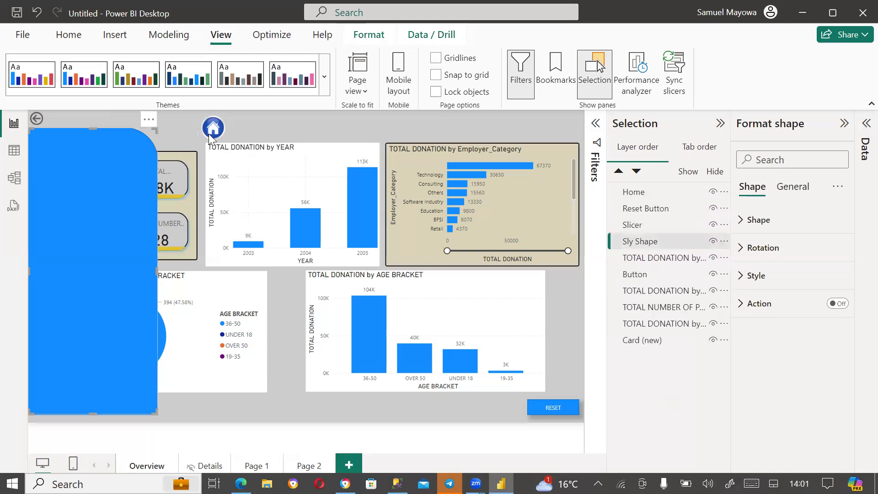
click(265, 122)
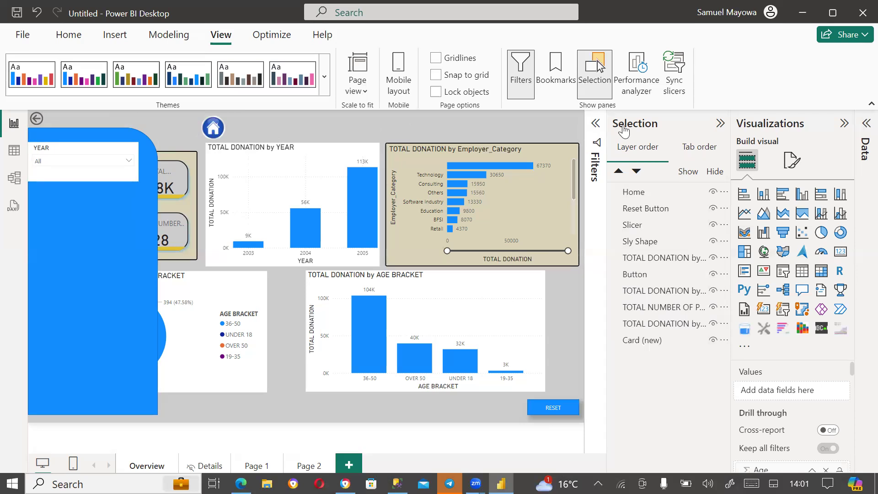
Collapse the Visualizations pane to show Bookmarks beside Selection, and apply the Reset All bookmark.
click(844, 124)
click(554, 78)
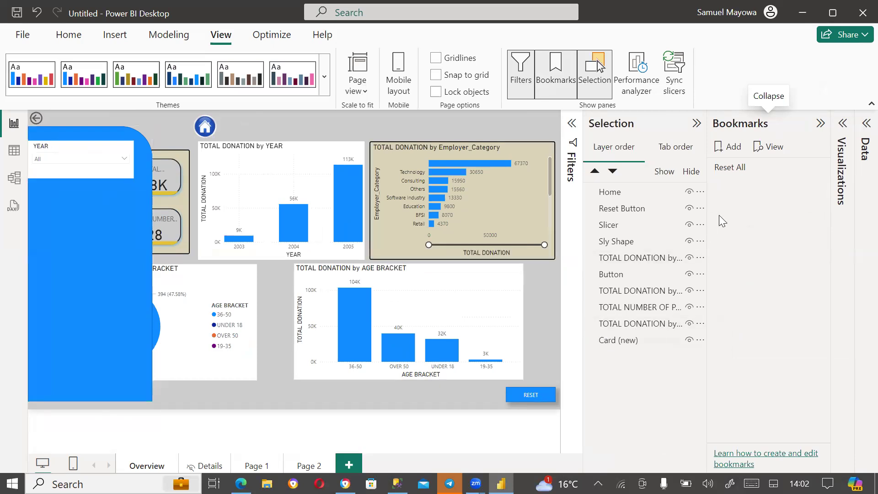
click(819, 173)
click(727, 176)
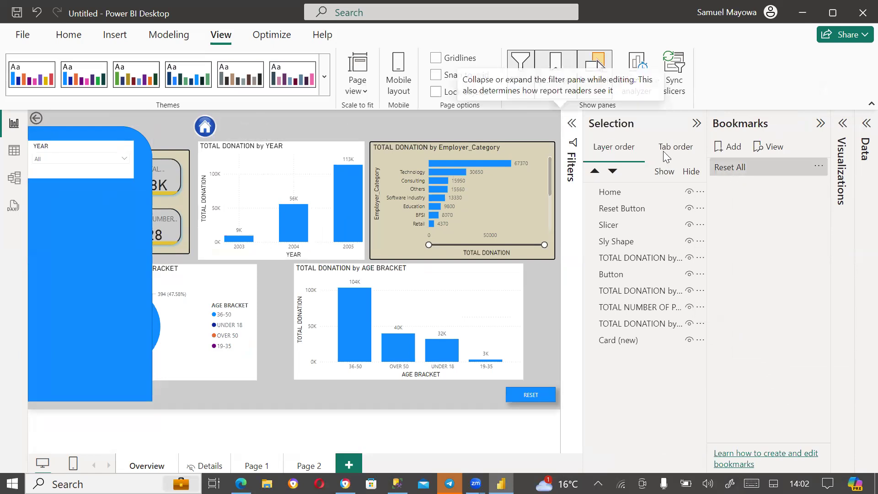
Add a new bookmark and rename it as Home.
click(731, 151)
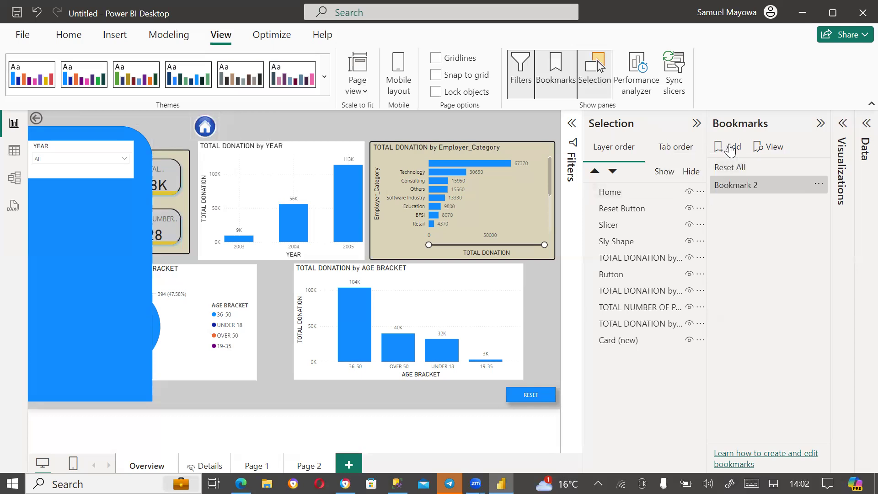
click(818, 185)
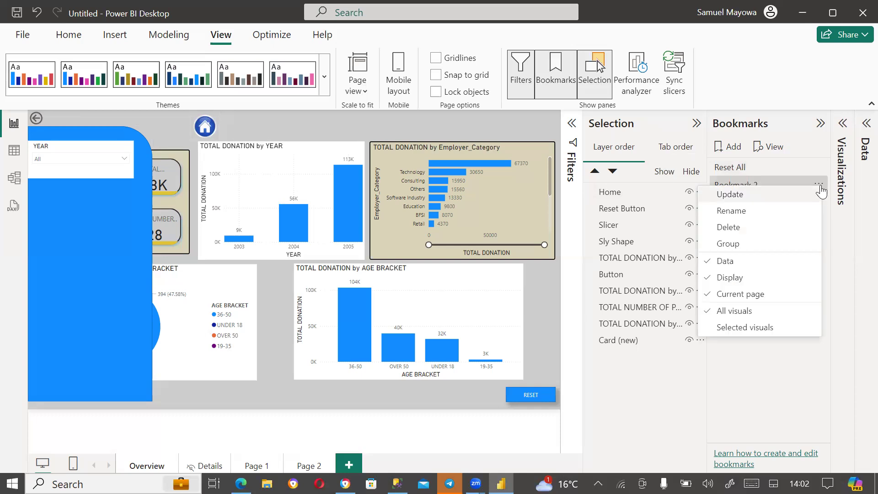
click(750, 212)
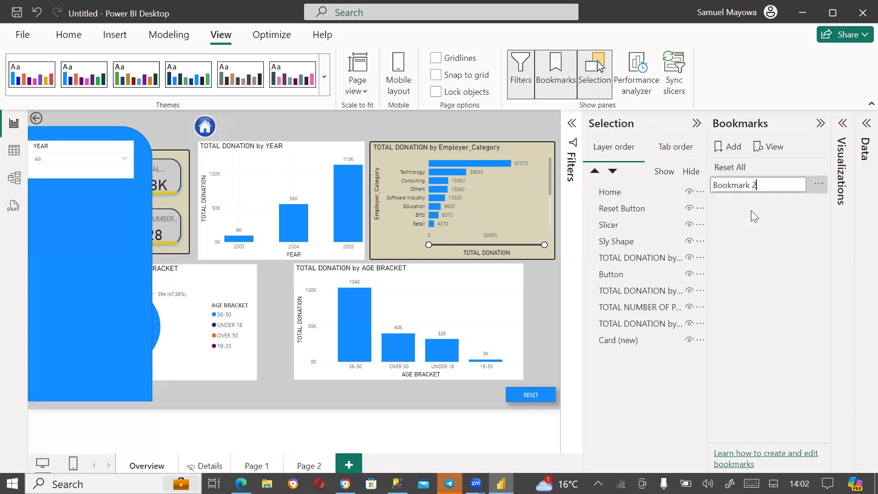
key(ctrl+a)
key(BackSpace)
text(Hom)
click(741, 239)
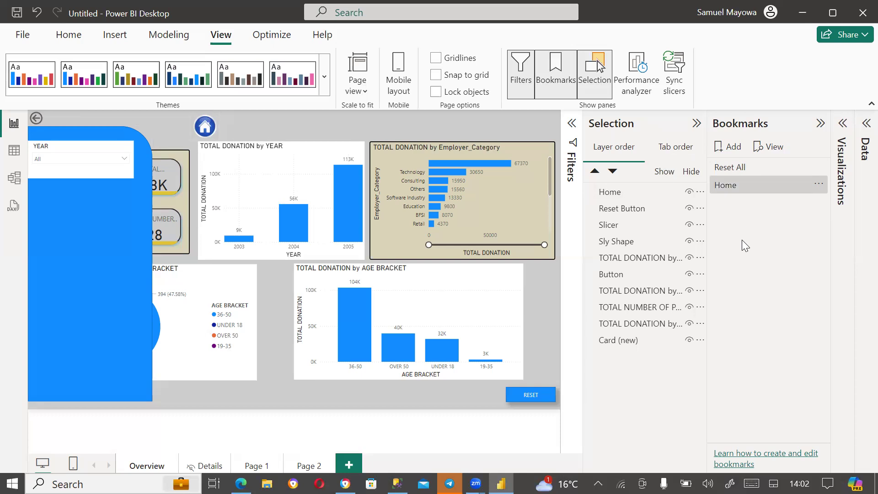
Hide the Sly Shape and Slicer layers and update the Home bookmark with this state.
click(723, 187)
double_click(689, 244)
click(690, 243)
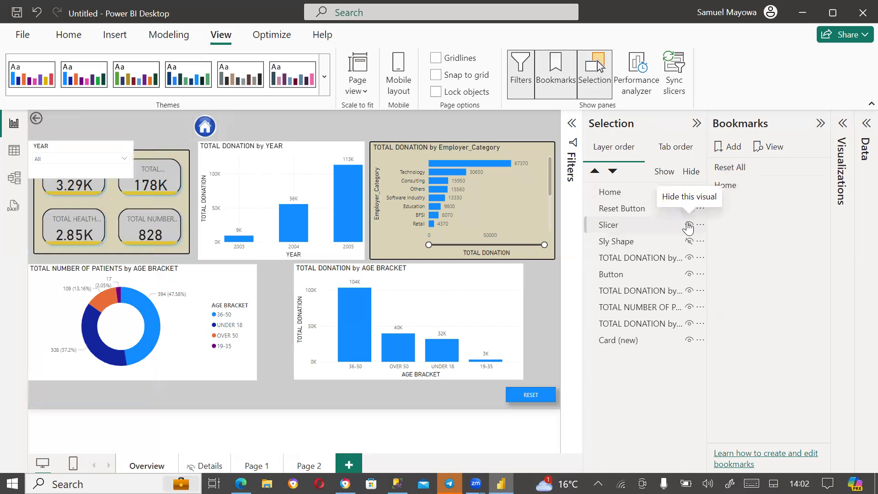
click(689, 225)
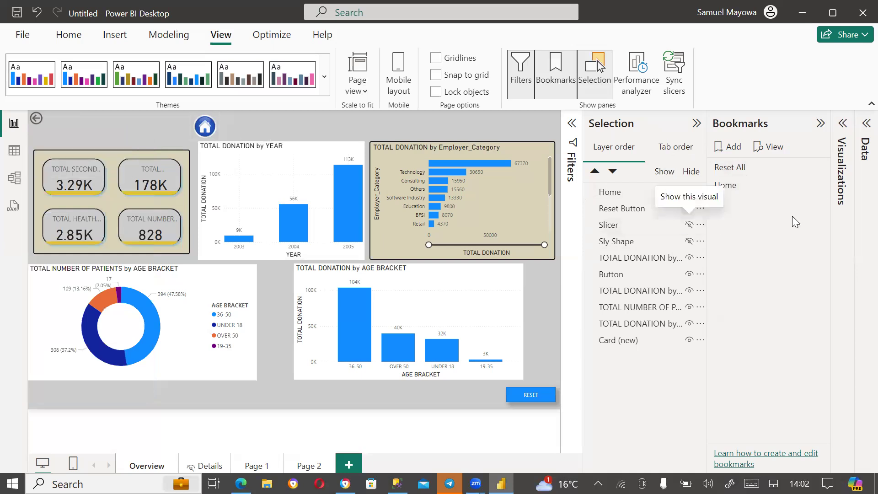
click(819, 185)
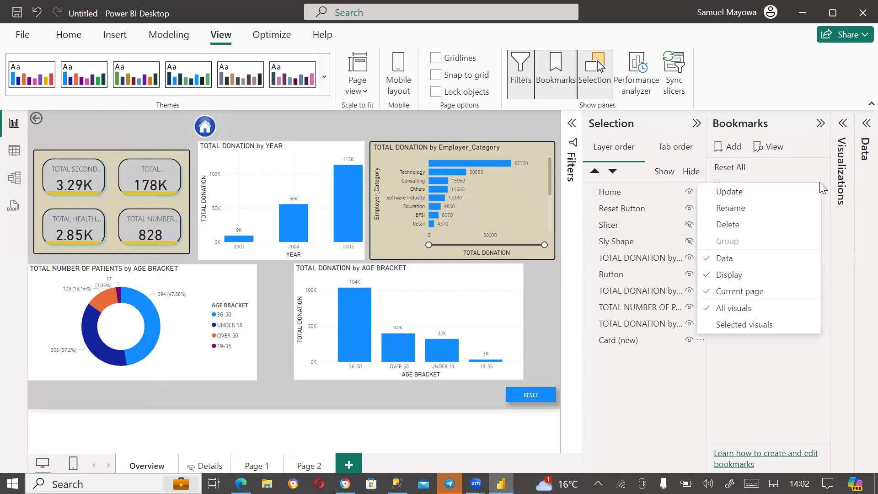
click(768, 192)
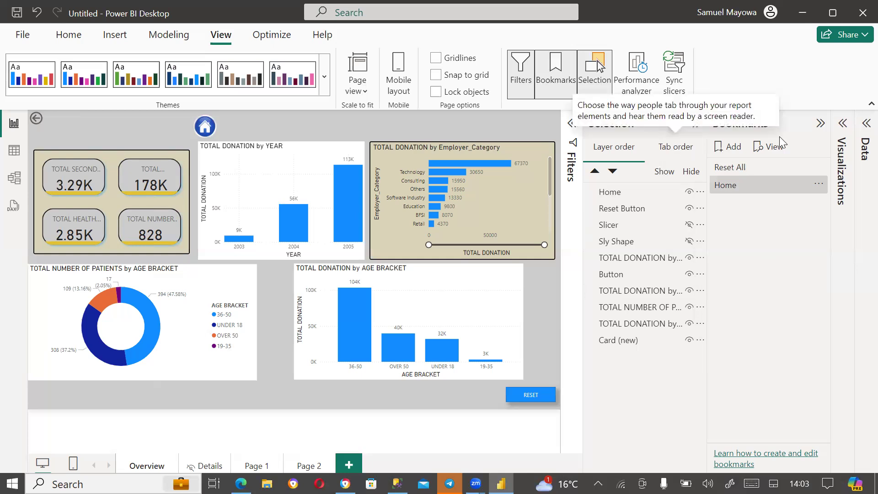
Turn on the home image's action, with type Bookmark and the Home bookmark as its target.
click(843, 123)
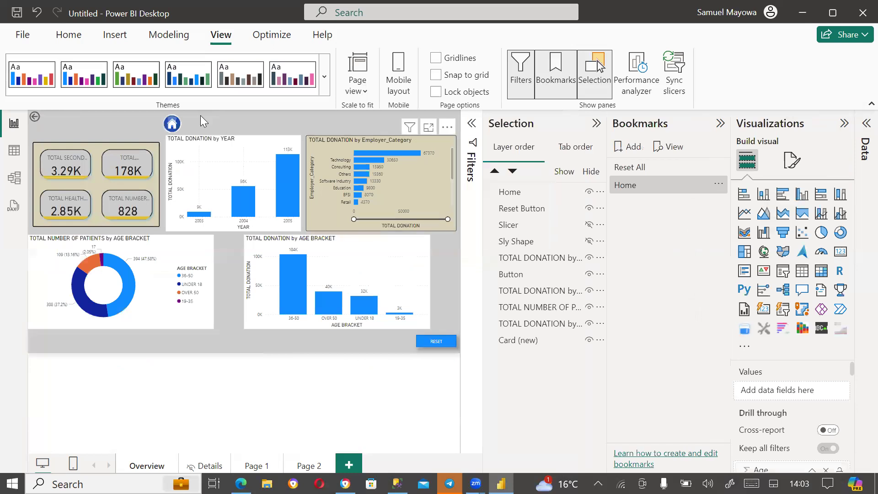
click(173, 124)
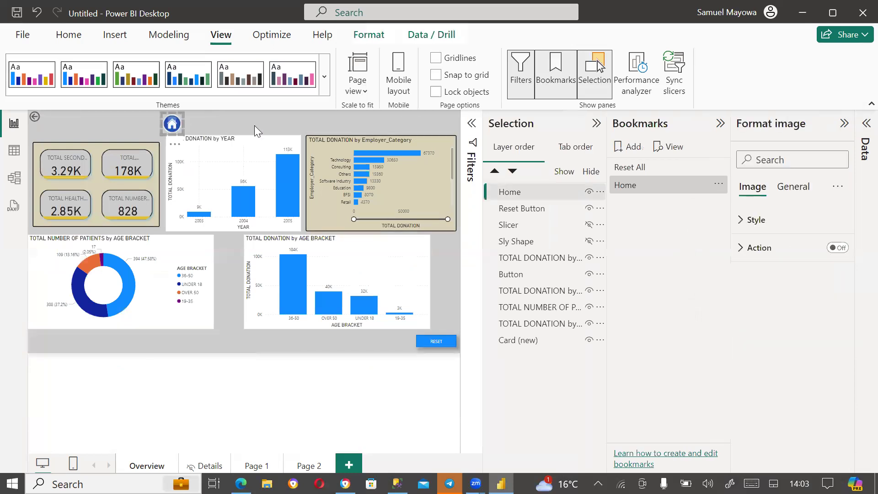
click(833, 248)
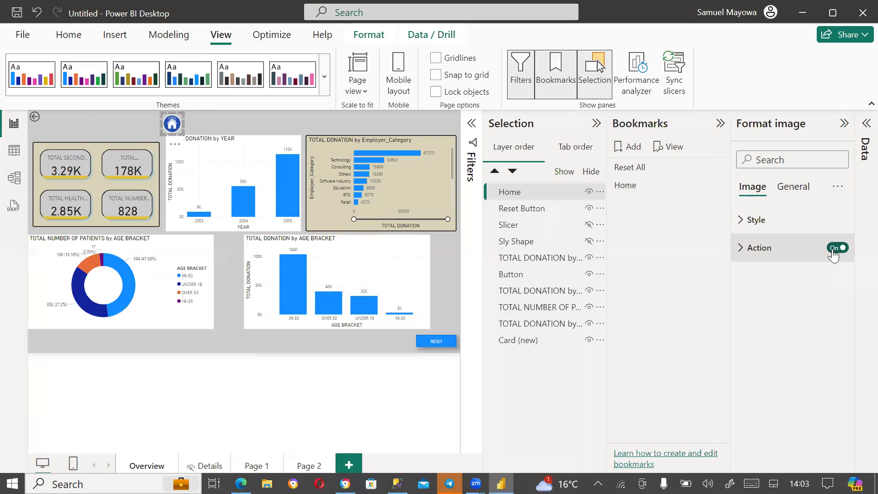
click(743, 250)
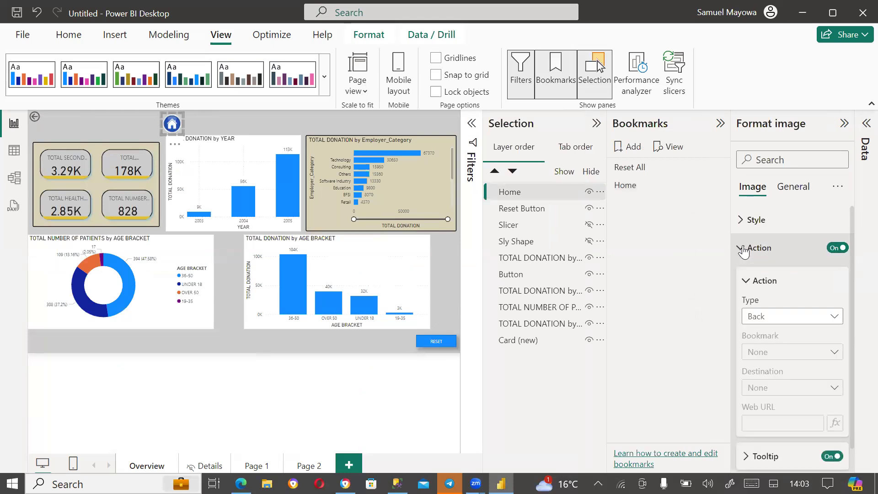
click(832, 320)
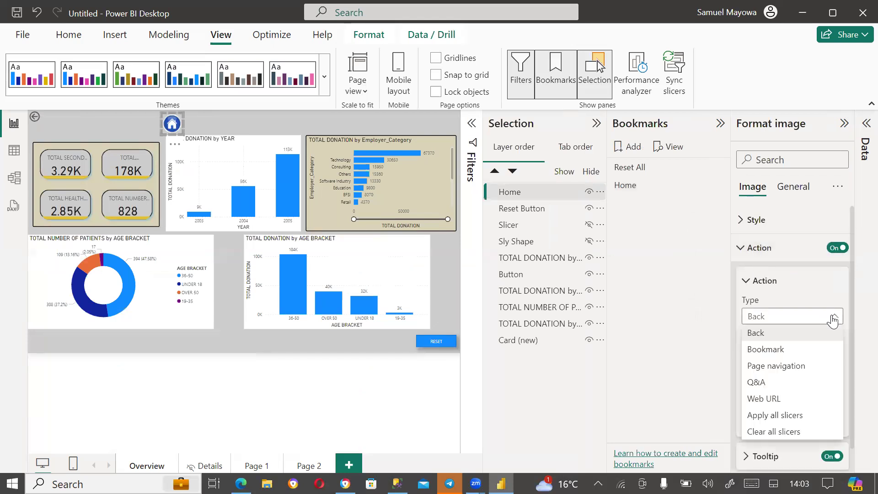
click(776, 350)
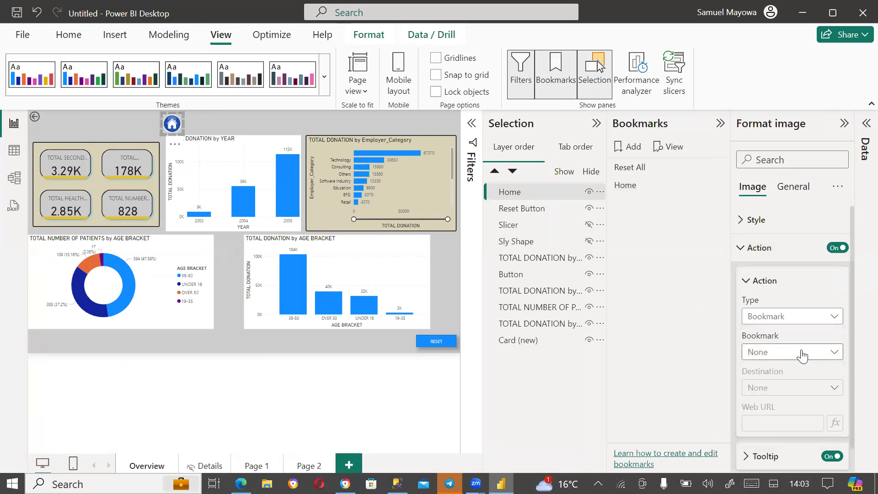
click(804, 355)
click(762, 401)
Collapse the Bookmarks and Selection panes, and test the slide-out panel with the RESET button and the home image.
click(588, 241)
click(589, 224)
click(720, 123)
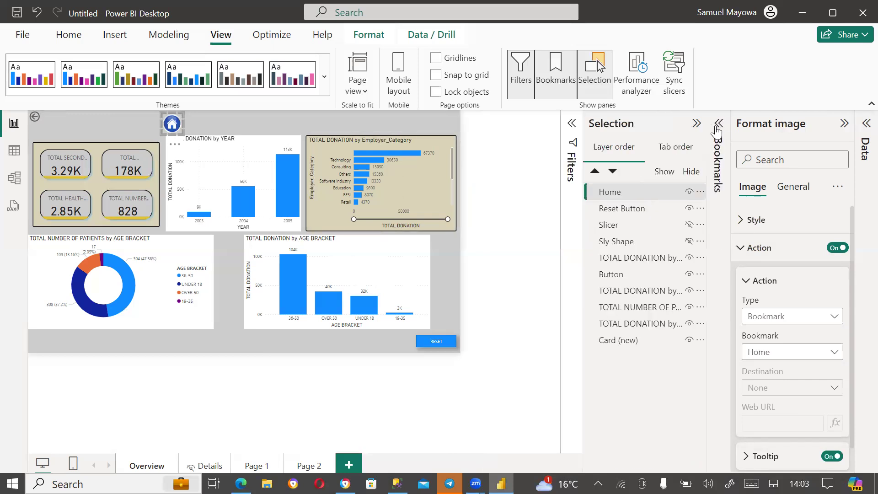
click(696, 130)
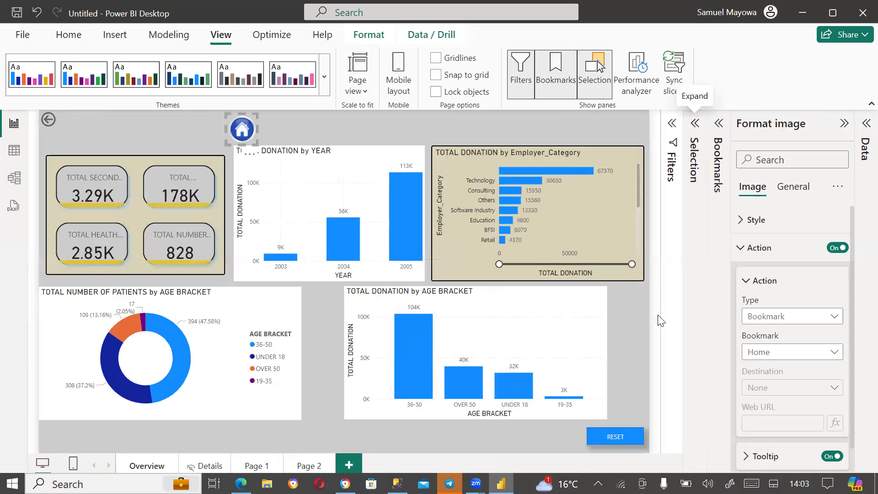
click(403, 128)
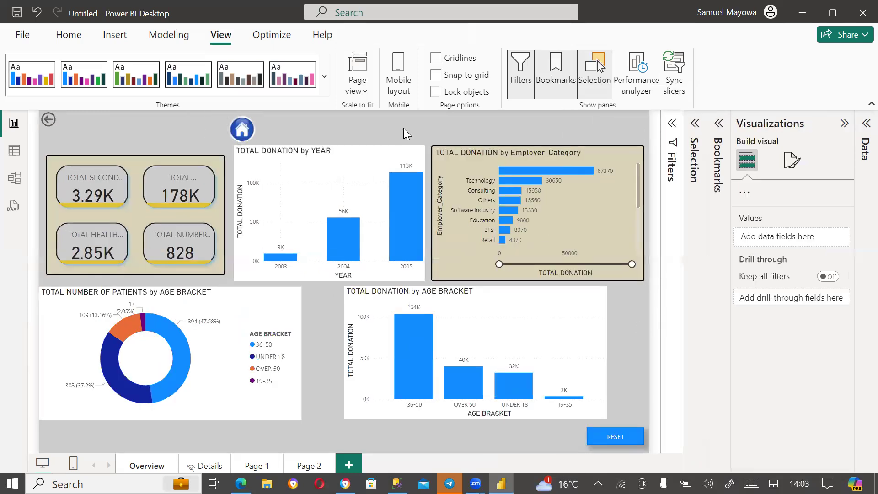
ctrl+click(611, 438)
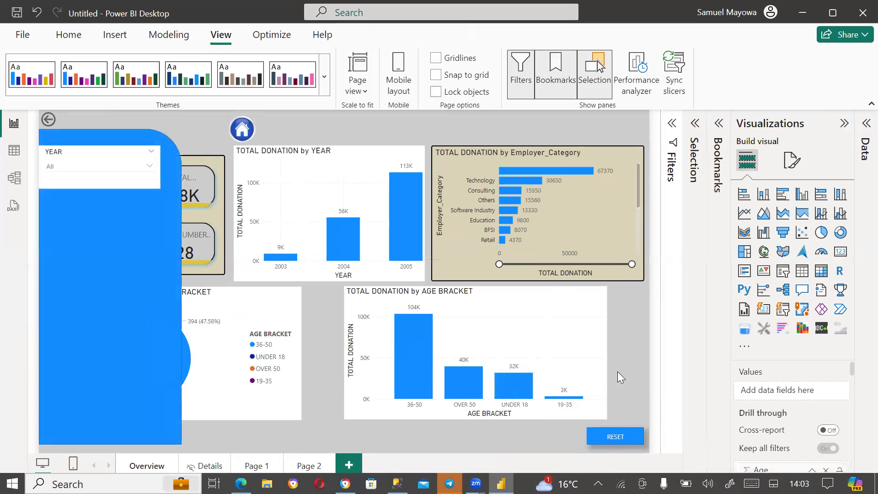
ctrl+click(241, 129)
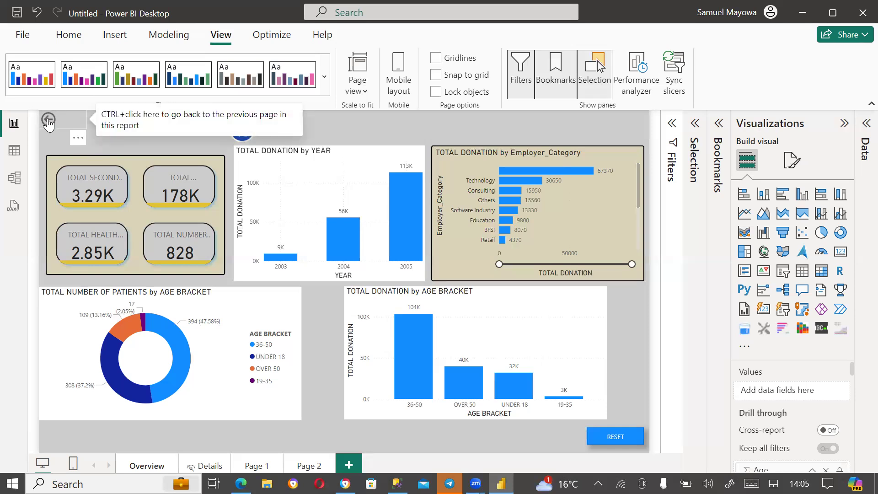
Hide the report pages Page 1 and Page 2.
right_click(258, 467)
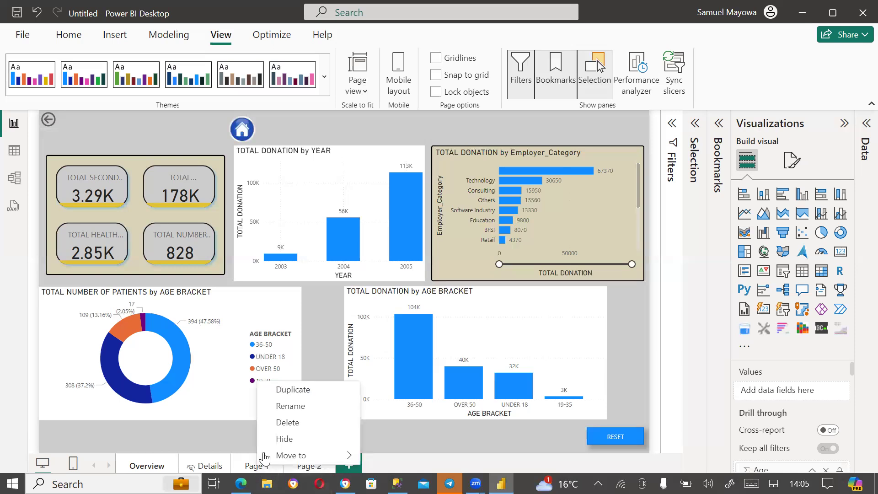
click(295, 437)
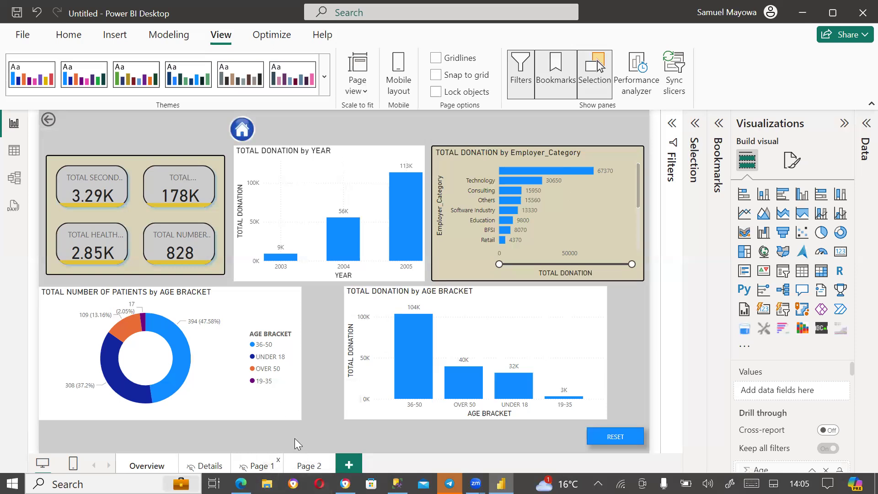
right_click(307, 466)
click(327, 438)
Insert a rectangle shape, shrink it to button size and place it above the TOTAL DONATION by YEAR chart, beside the home image.
click(114, 40)
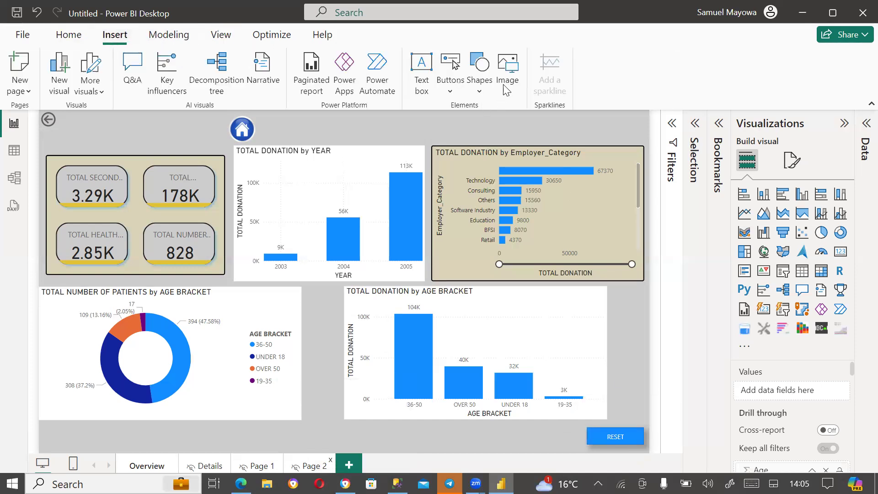
click(479, 87)
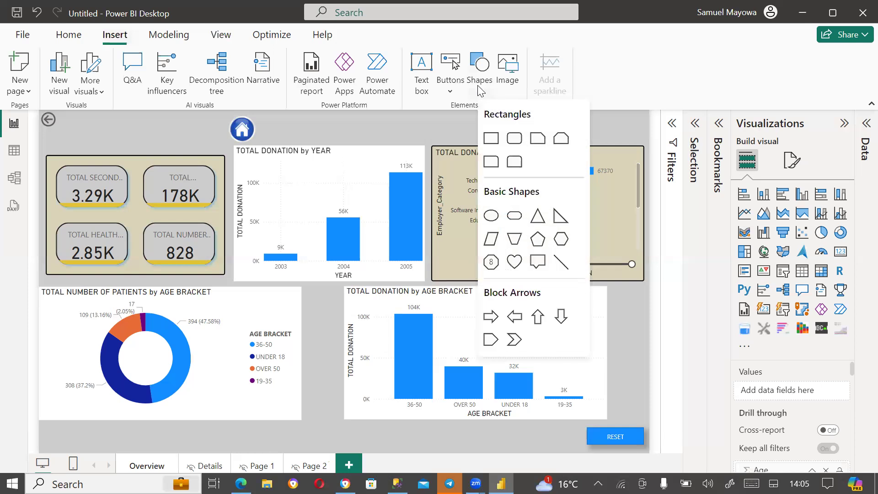
click(493, 141)
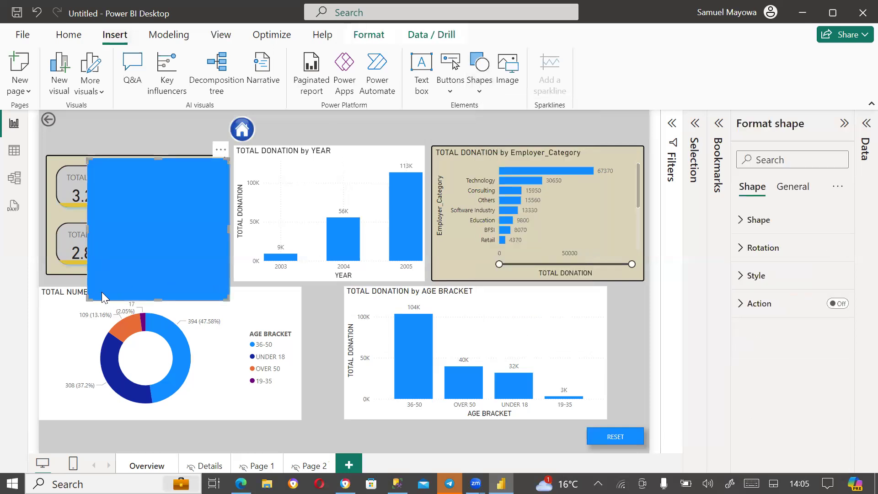
drag(70, 319, 94, 291)
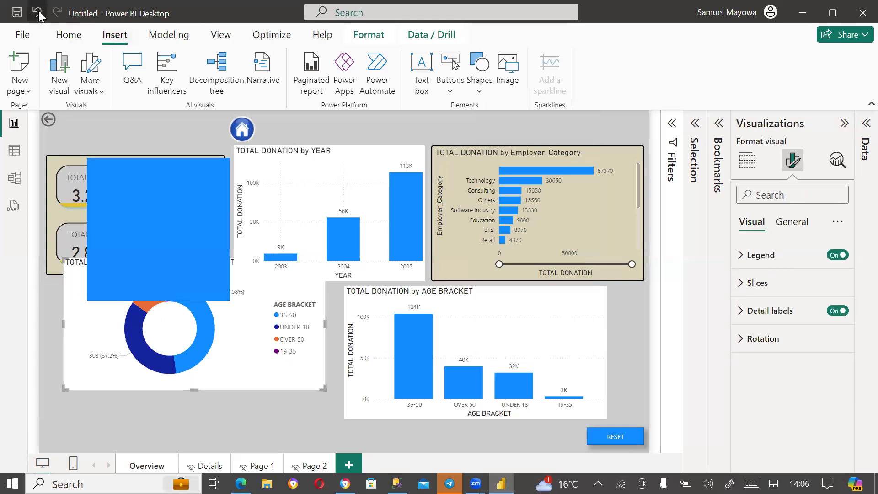
key(ctrl+z)
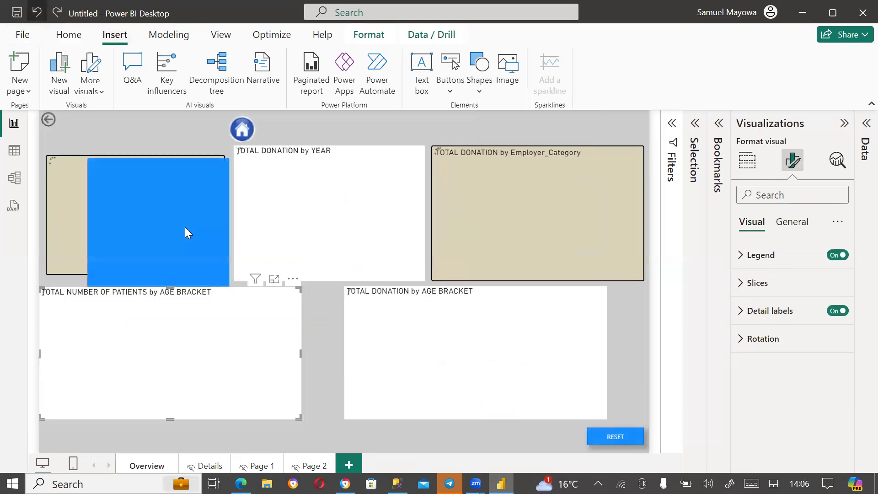
click(115, 259)
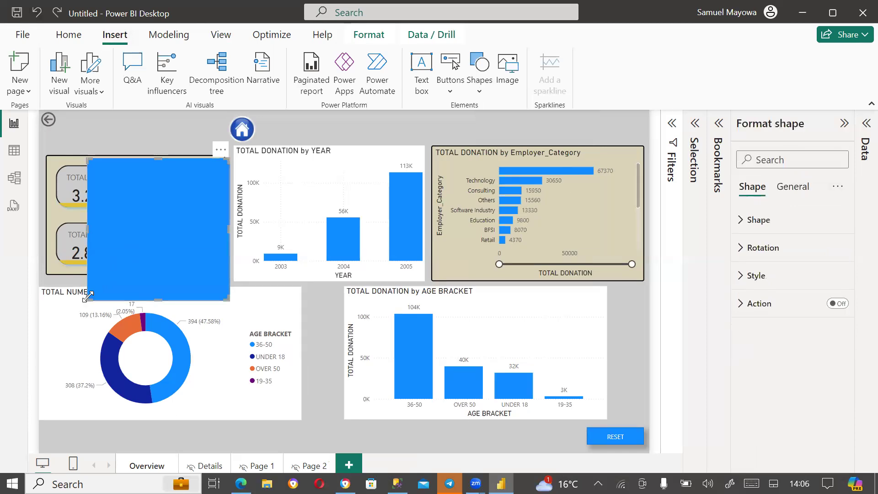
drag(88, 296, 258, 155)
drag(309, 130, 326, 120)
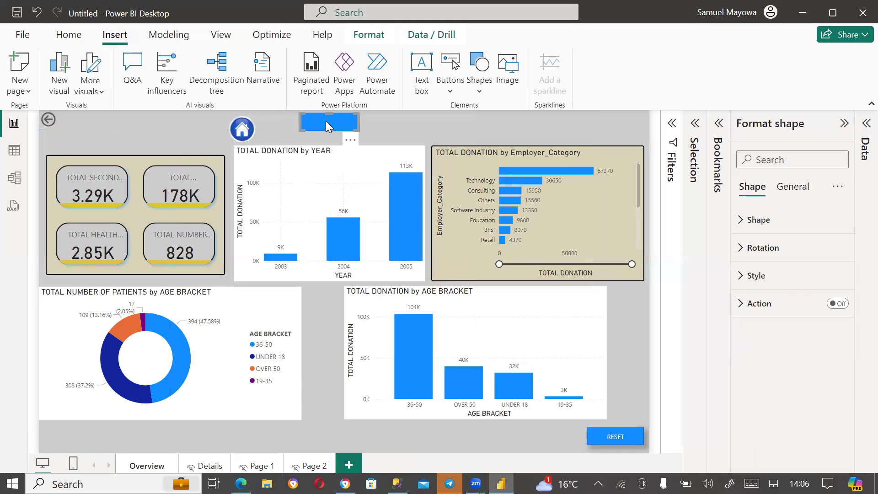
Turn on the new rectangle's text and set it to Details.
click(741, 281)
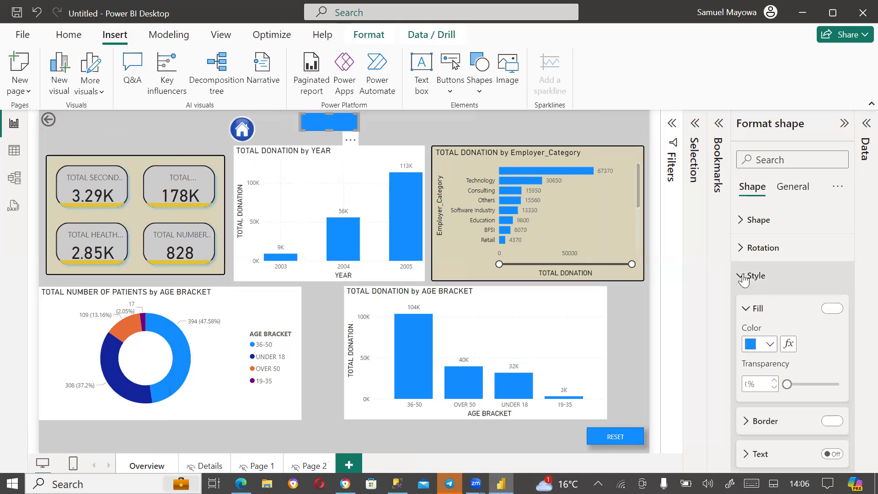
scroll(756, 393, down, 3)
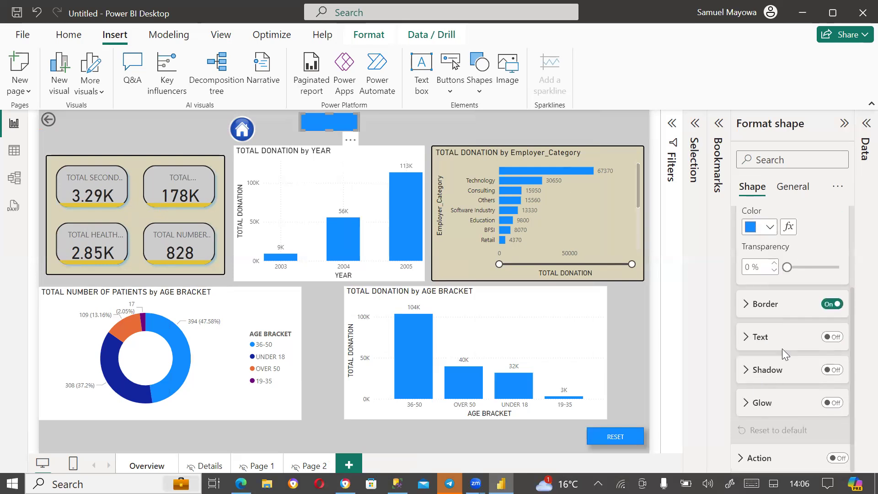
click(831, 337)
click(761, 337)
click(756, 370)
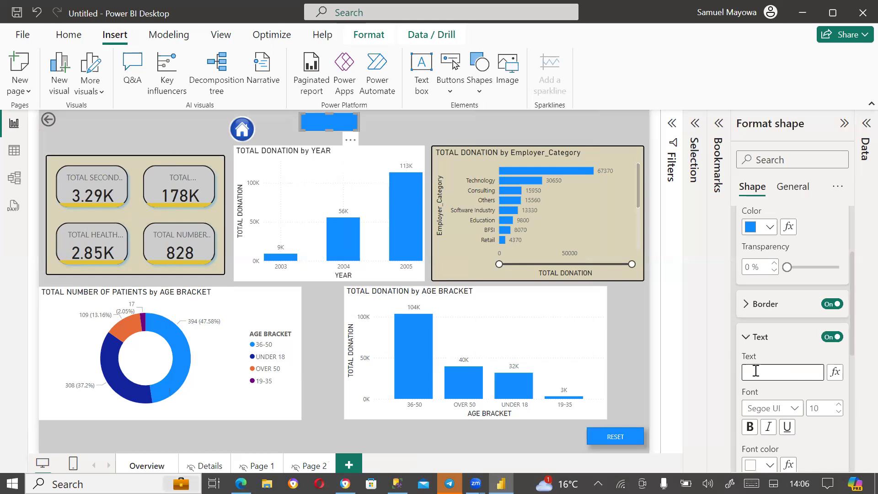
text(Details)
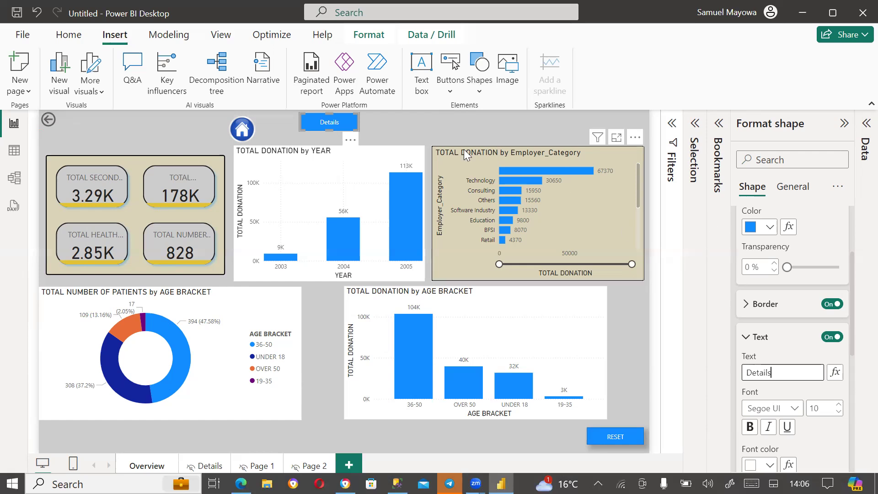
click(388, 133)
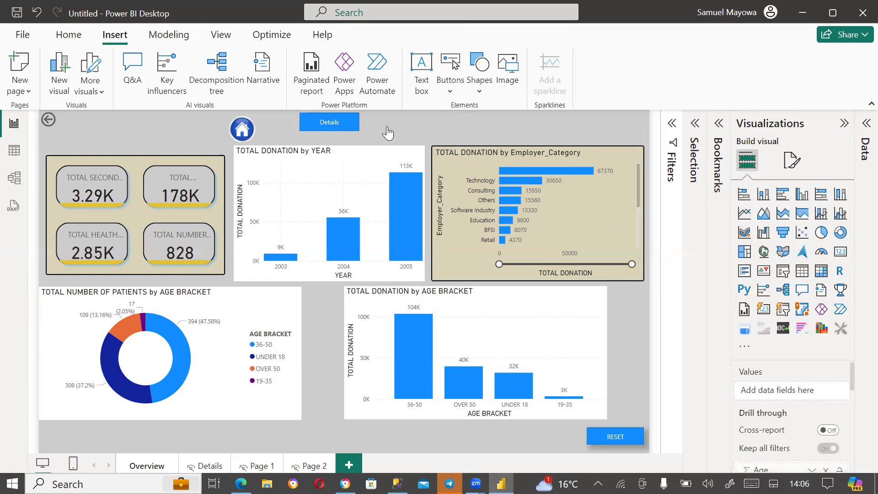
Turn on the Details button's action as page navigation to the Details page, then test it and return with the back arrow.
click(337, 128)
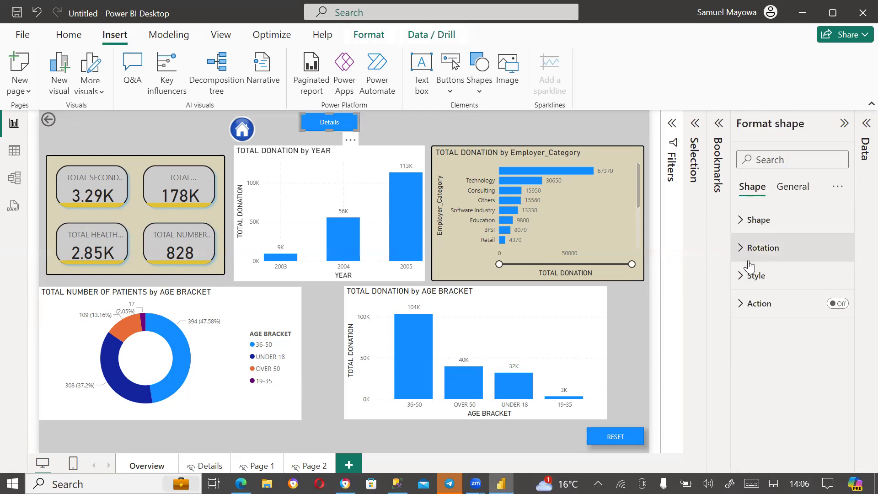
click(837, 304)
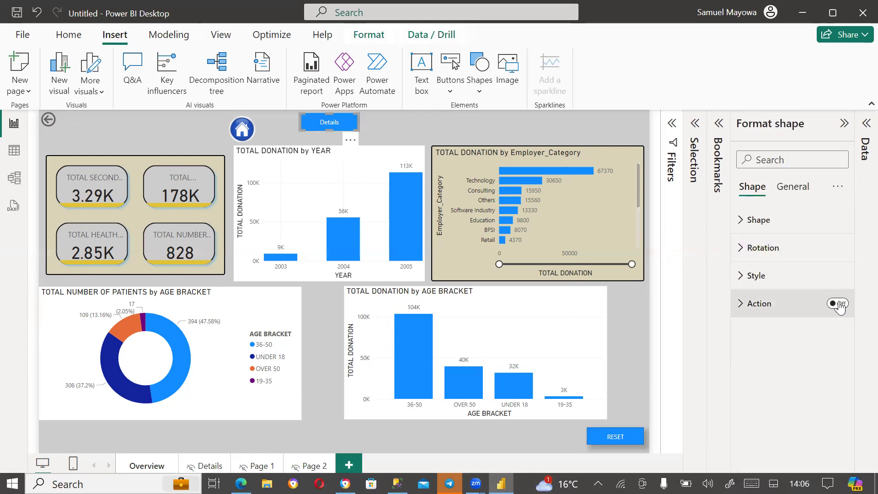
click(740, 305)
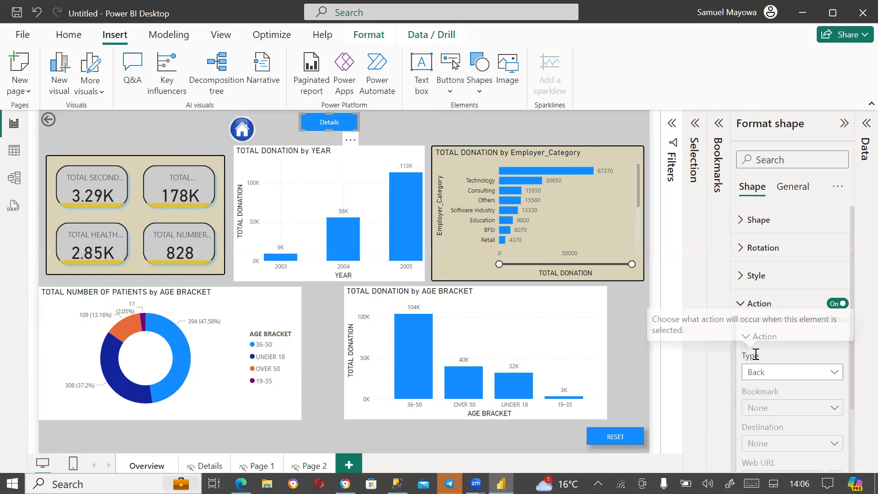
click(779, 377)
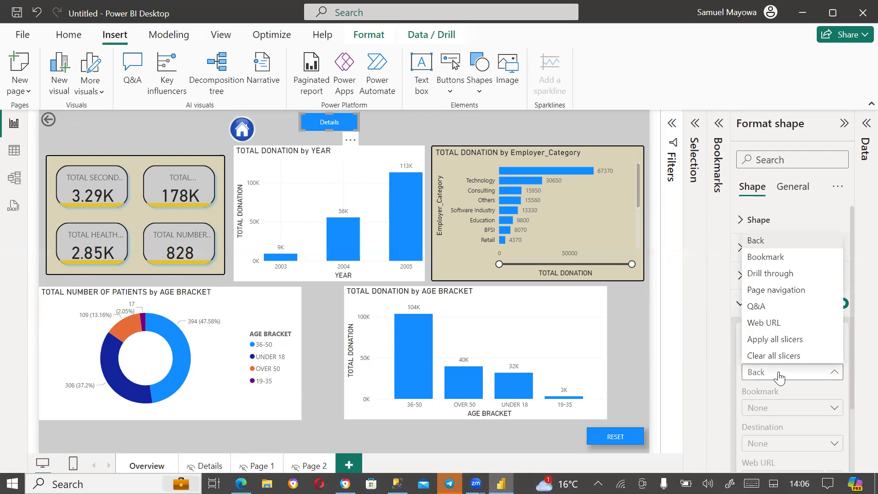
click(784, 294)
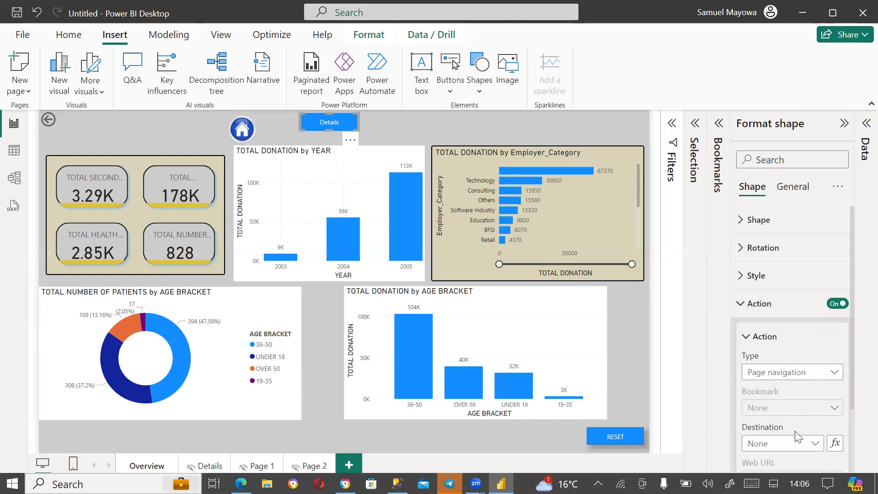
mouse_move(779, 426)
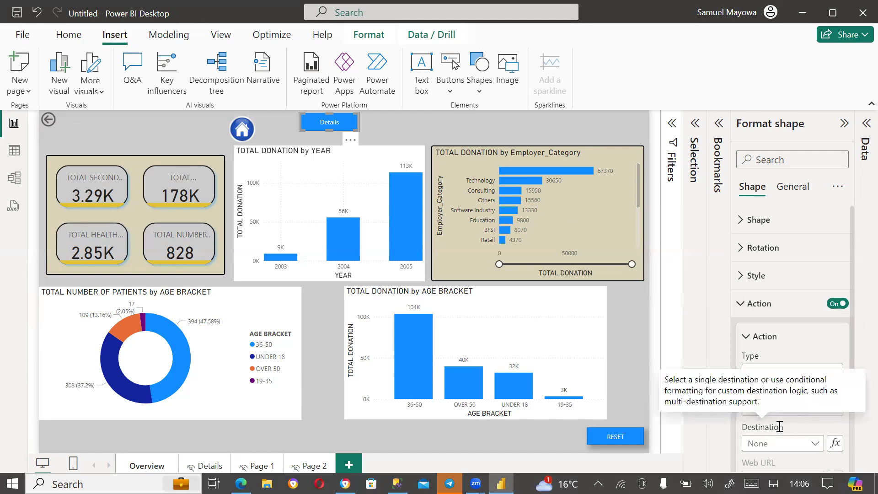
click(814, 444)
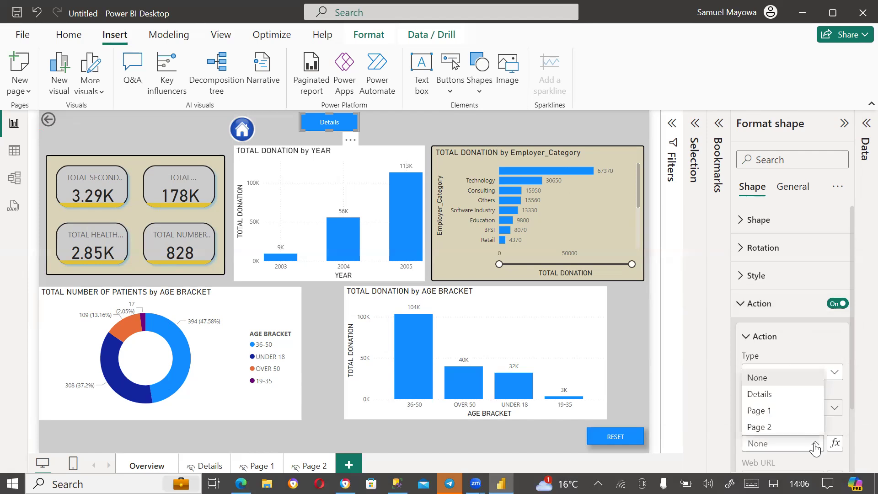
click(766, 394)
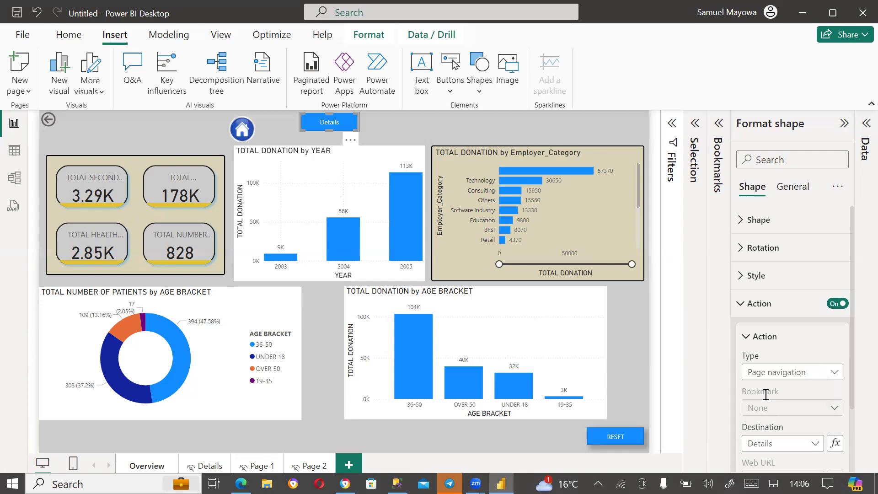
click(747, 312)
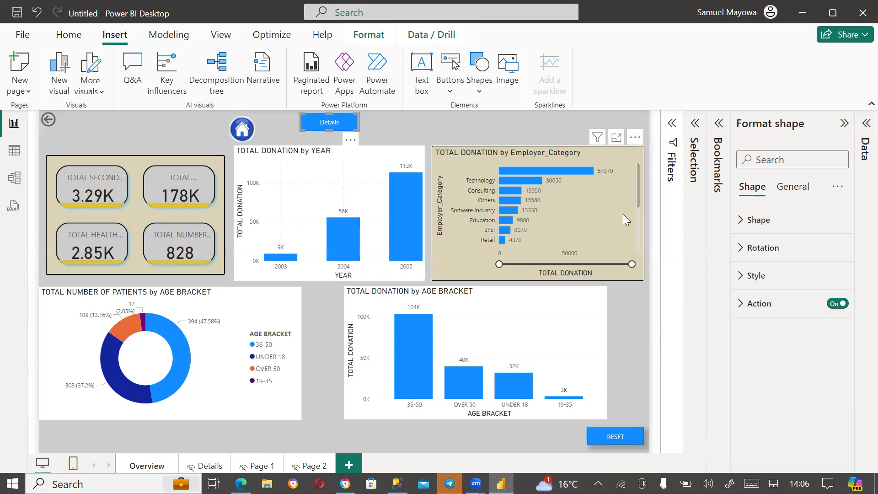
ctrl+click(335, 125)
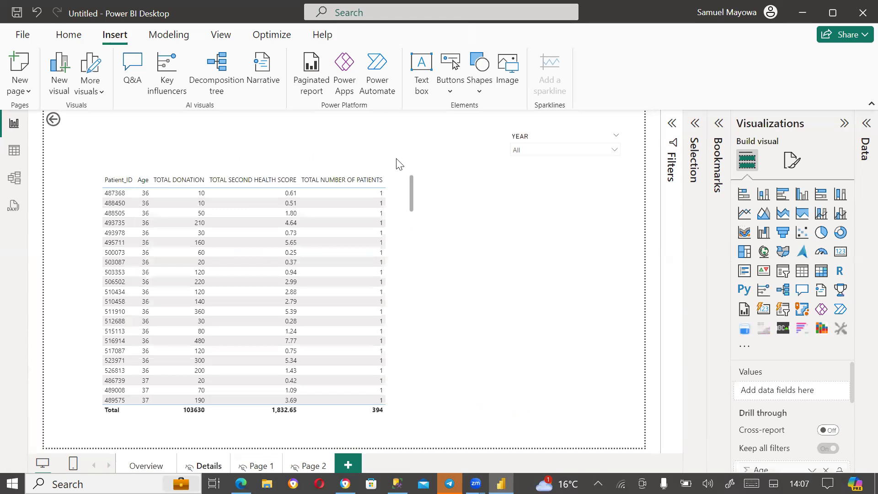
ctrl+click(53, 120)
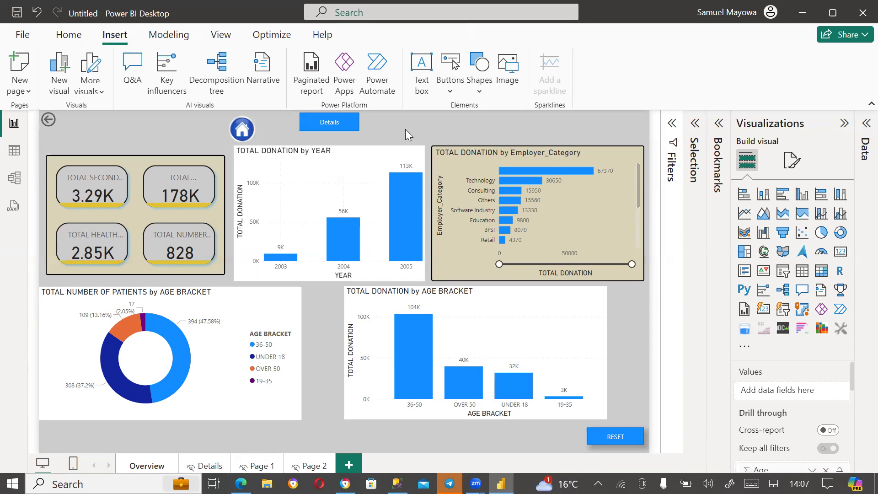
Duplicate the Details button and place the copy beside it, above the gap between the TOTAL DONATION by YEAR and Employer_Category charts.
click(383, 126)
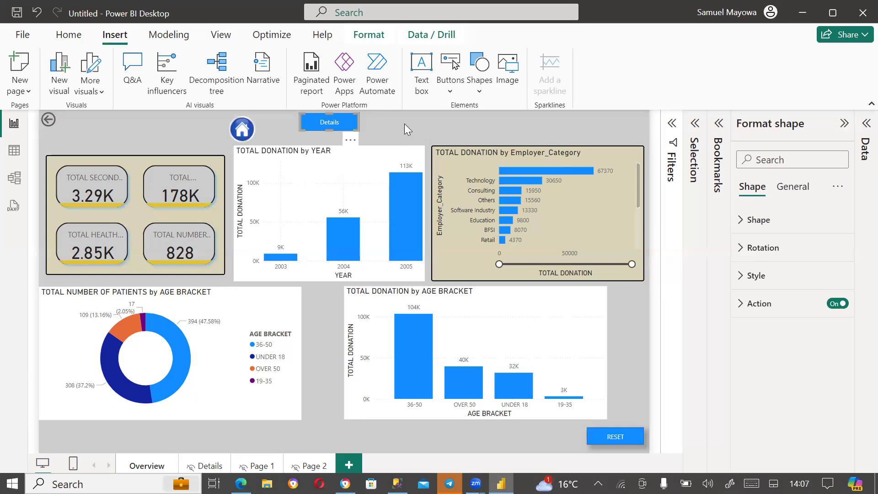
key(ctrl+c)
key(ctrl+v)
drag(341, 126, 421, 125)
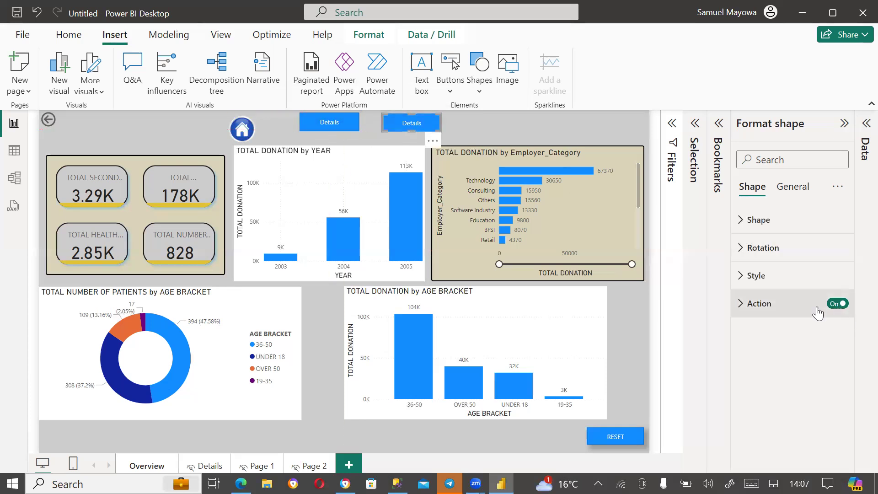
Change the copied button's text to Website.
click(742, 276)
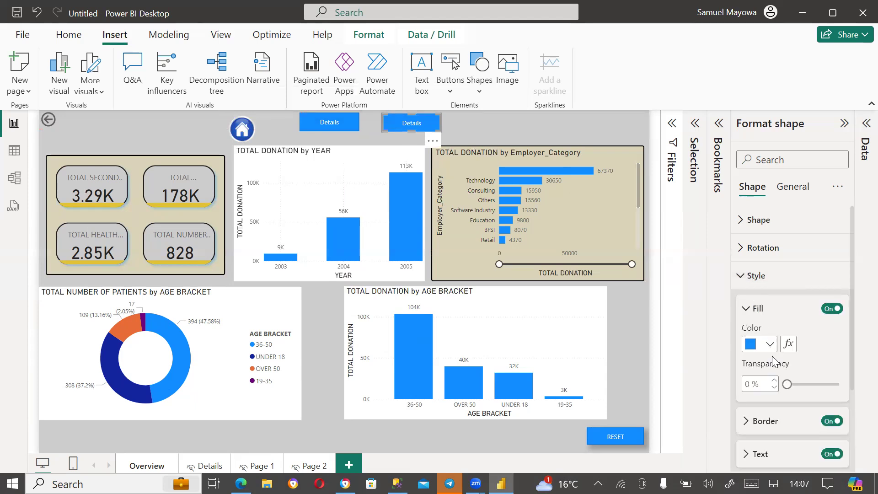
scroll(775, 373, down, 3)
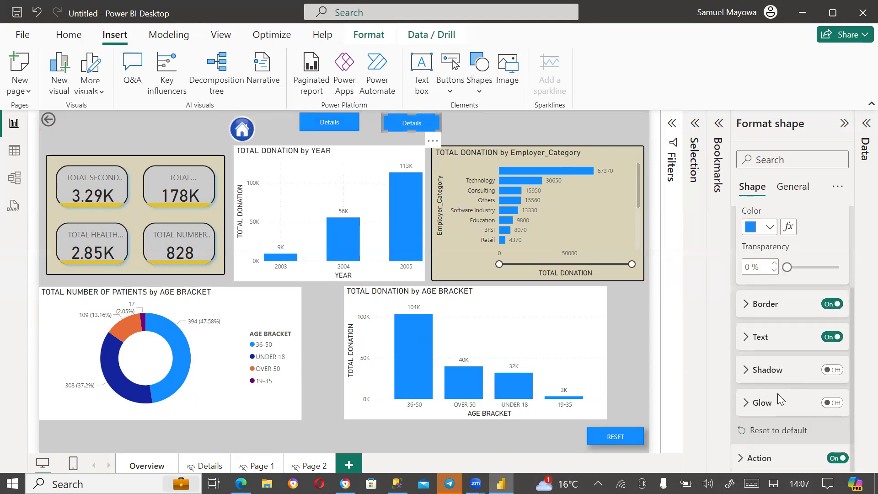
click(761, 337)
click(767, 368)
double_click(766, 368)
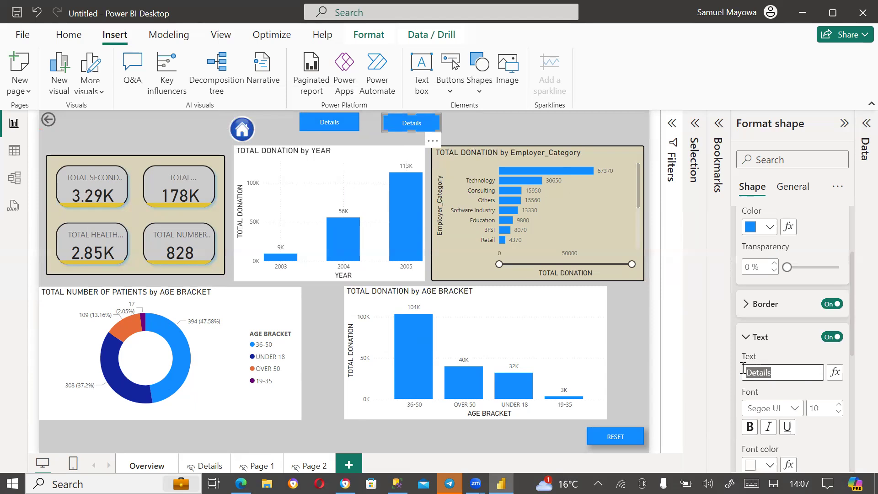
text(Website)
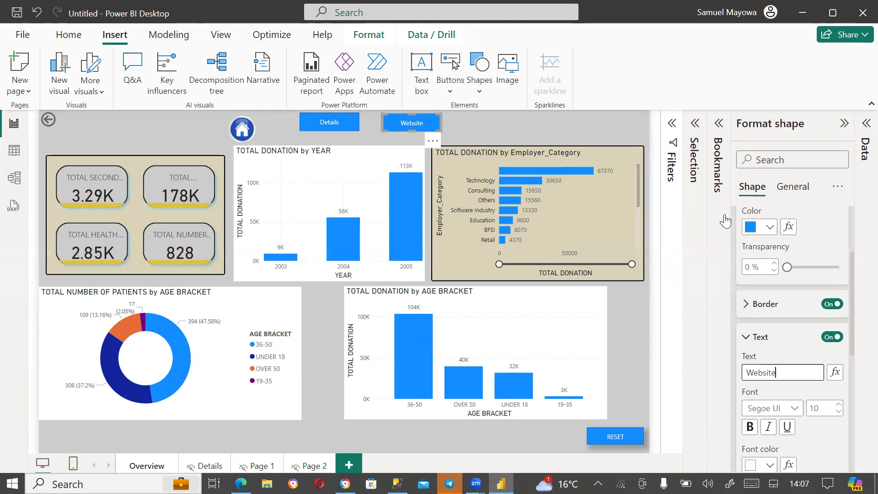
click(743, 338)
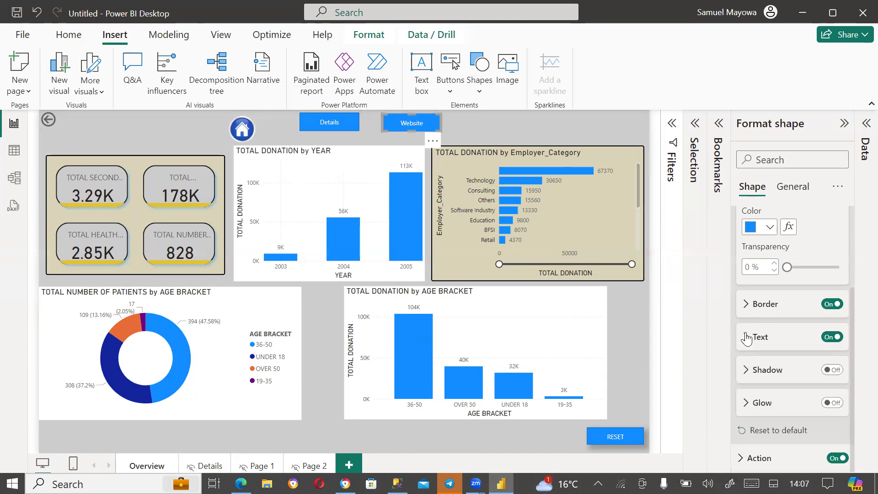
scroll(793, 371, up, 5)
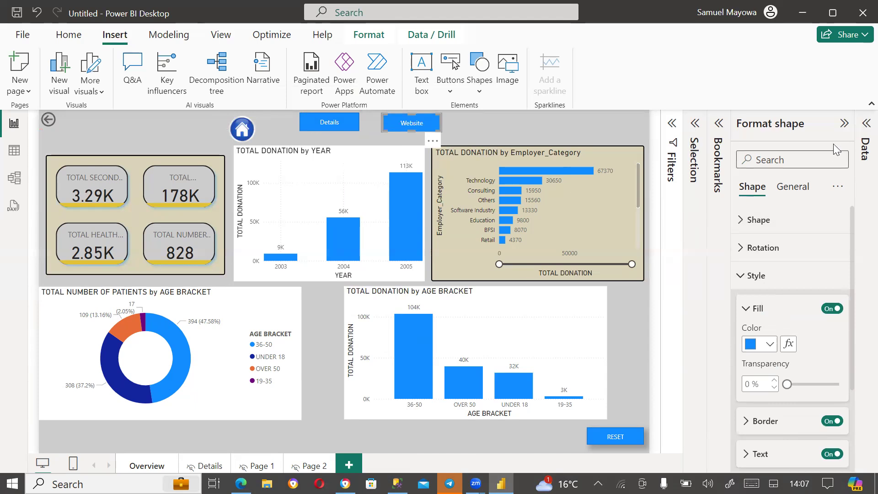
click(529, 127)
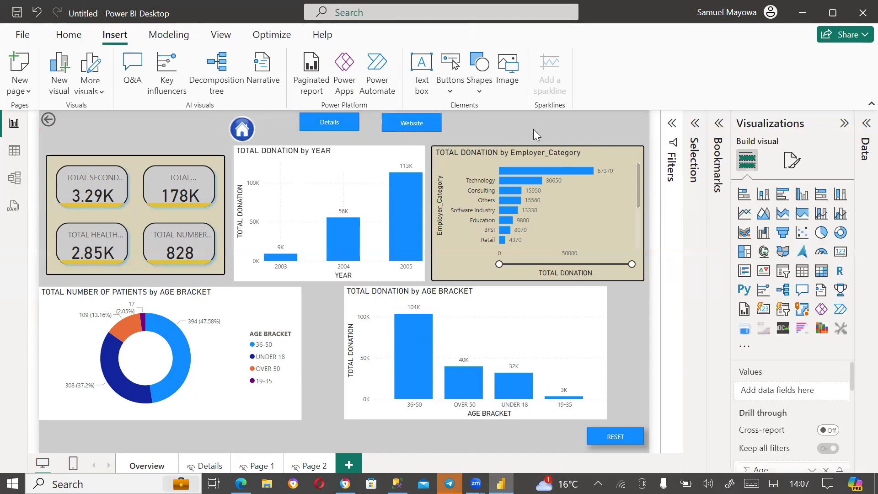
click(399, 129)
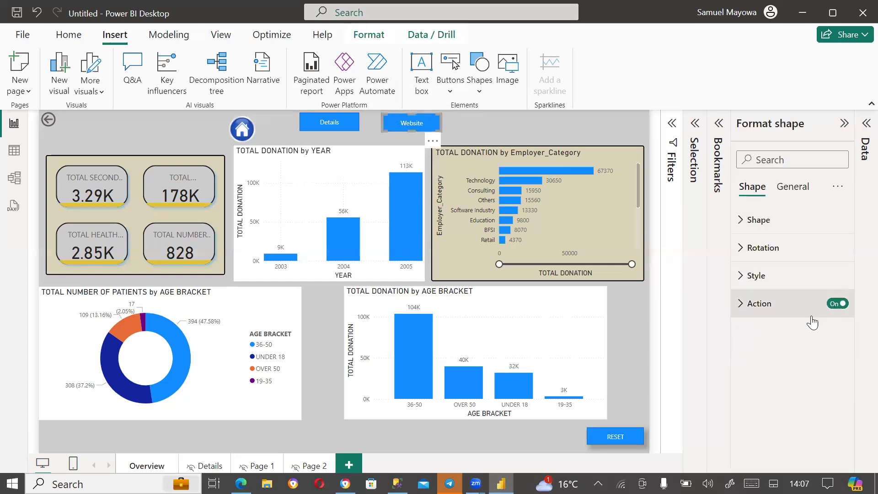
click(739, 306)
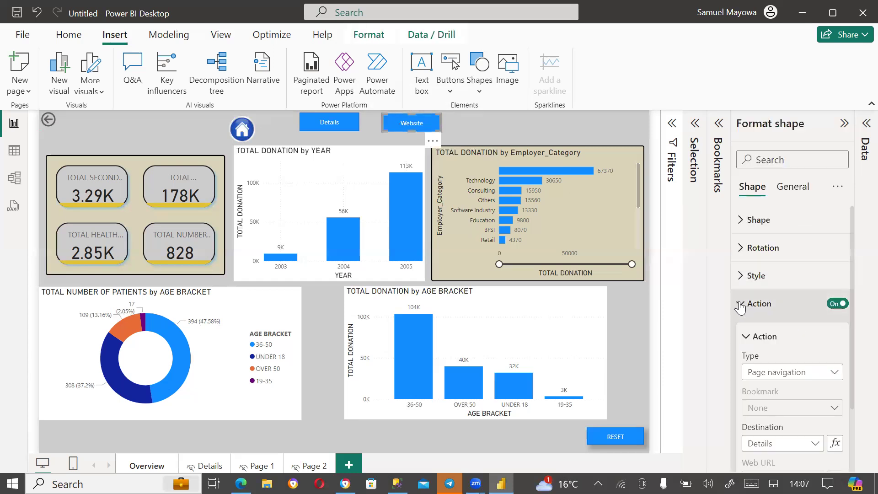
scroll(791, 366, down, 2)
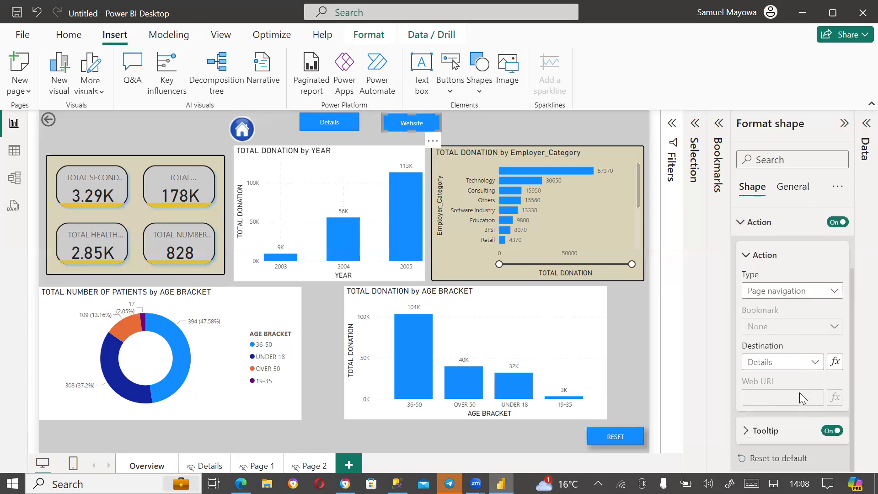
click(834, 293)
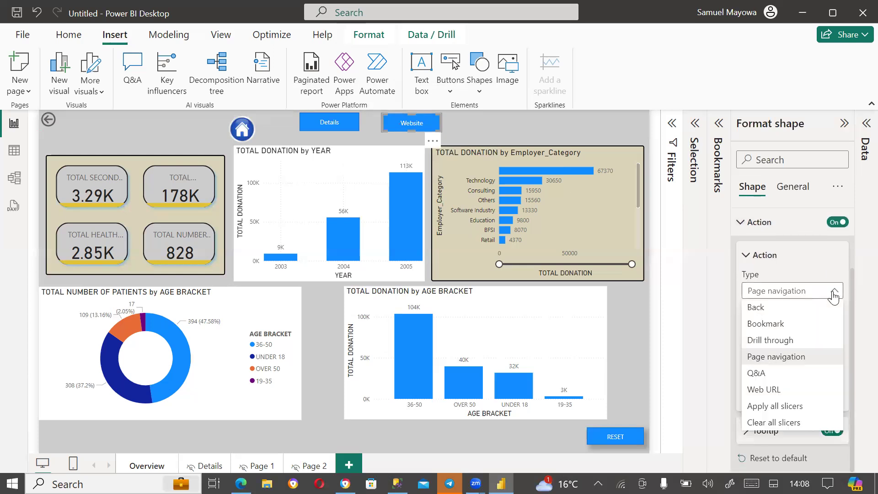
click(777, 392)
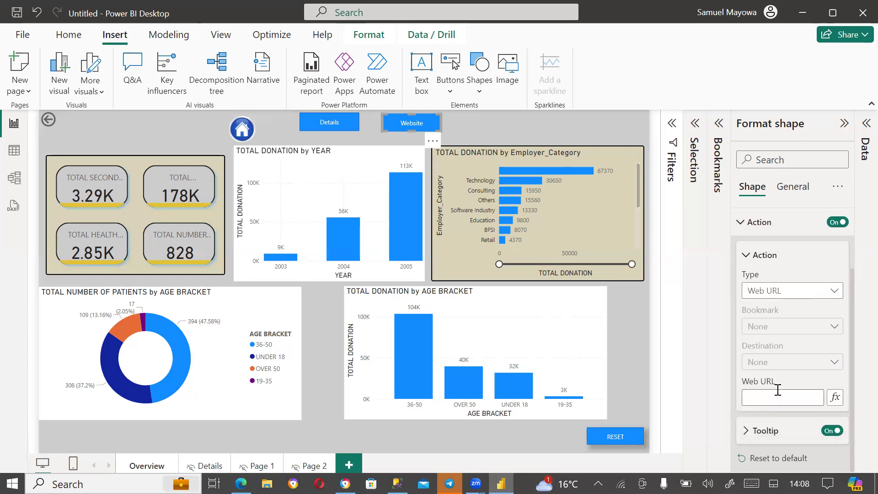
click(782, 394)
text(https://)
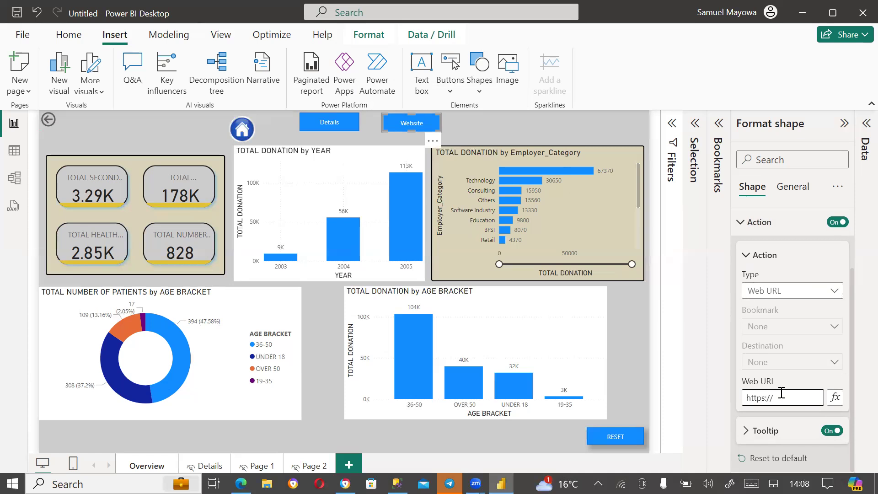
text(parmactech.co.uk)
click(517, 124)
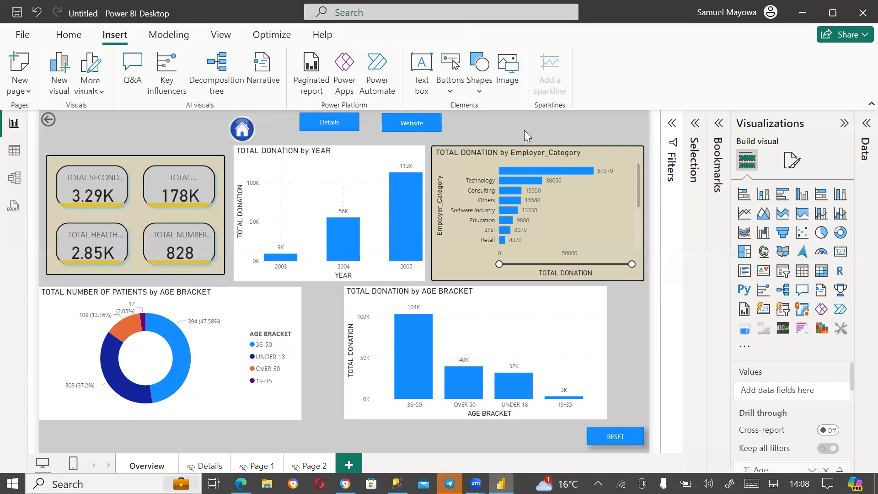
ctrl+click(413, 127)
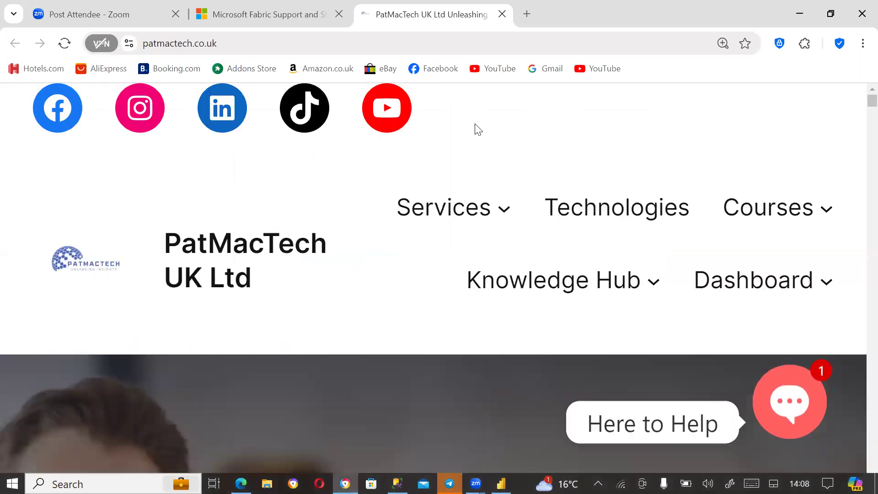
click(796, 13)
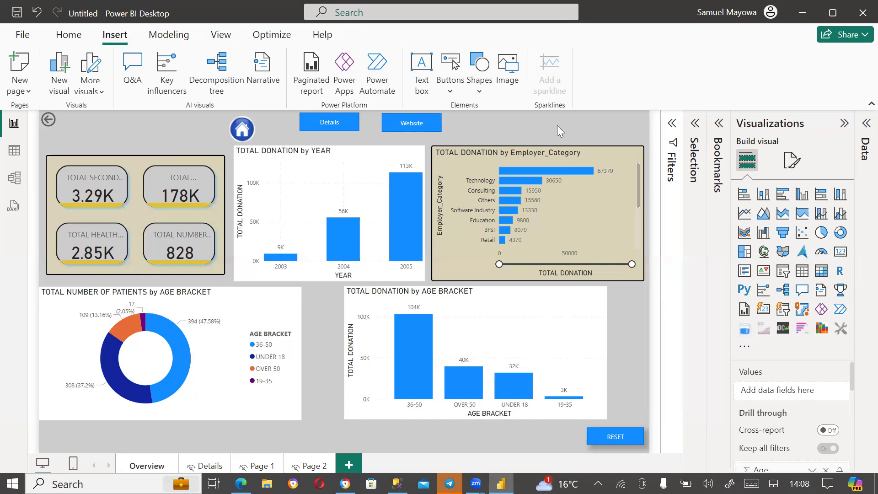
Review the Website button's action settings and the available action types.
click(391, 128)
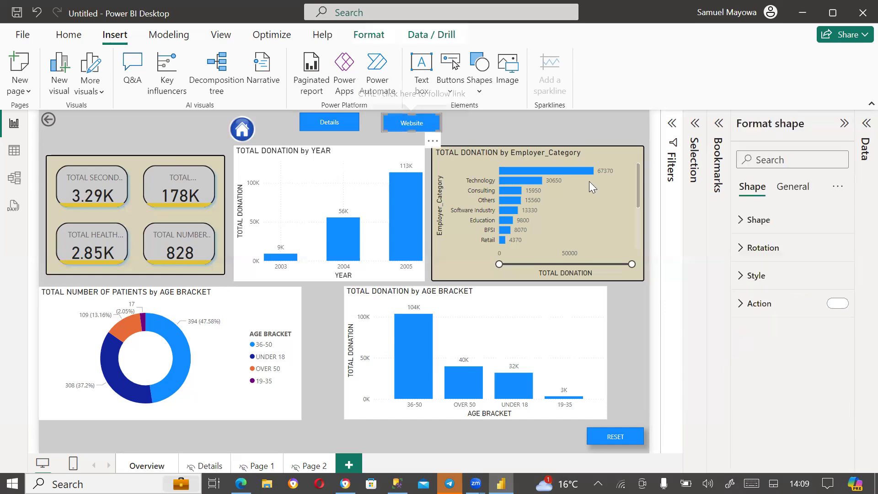
click(741, 304)
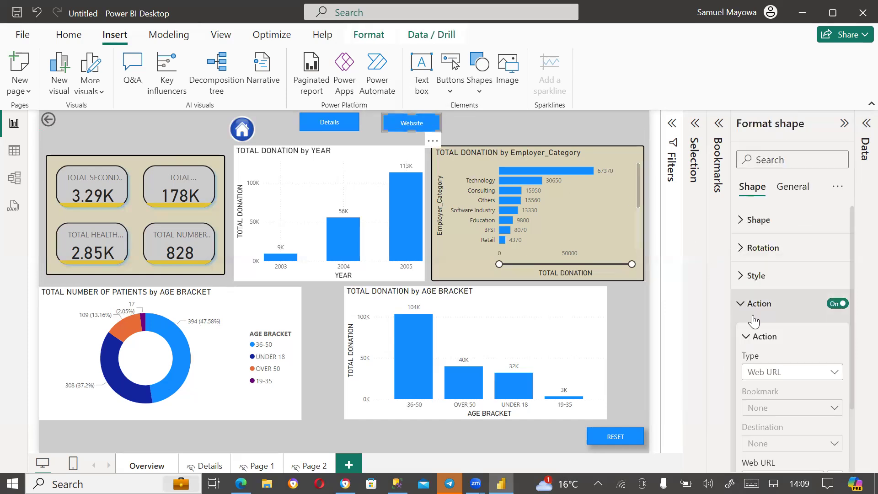
scroll(782, 326, down, 3)
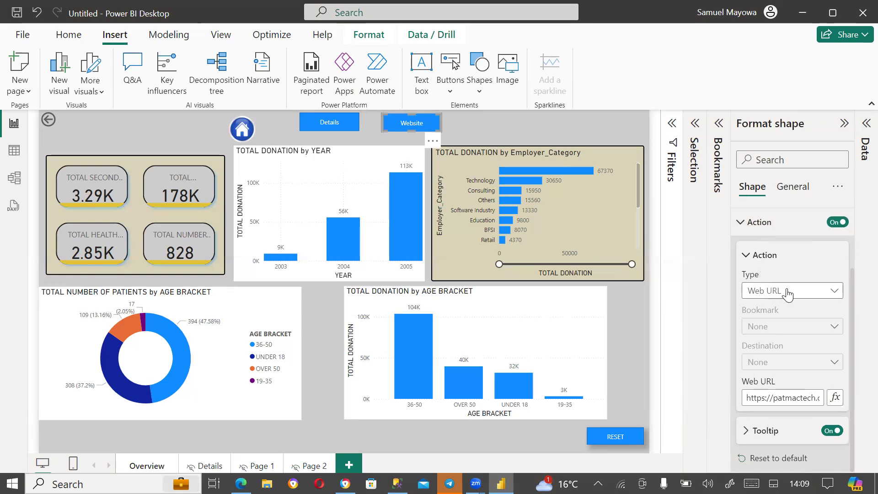
click(833, 293)
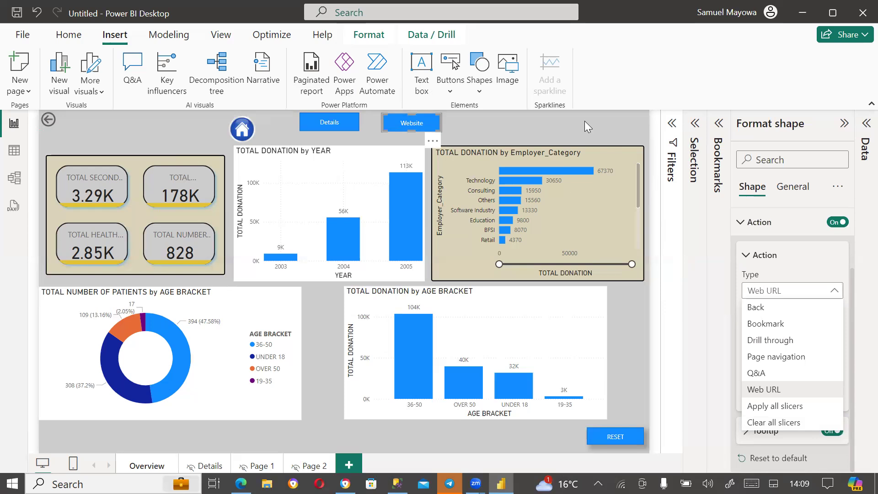
key(Escape)
Hide the Selection and Bookmarks panes from the report view.
click(222, 36)
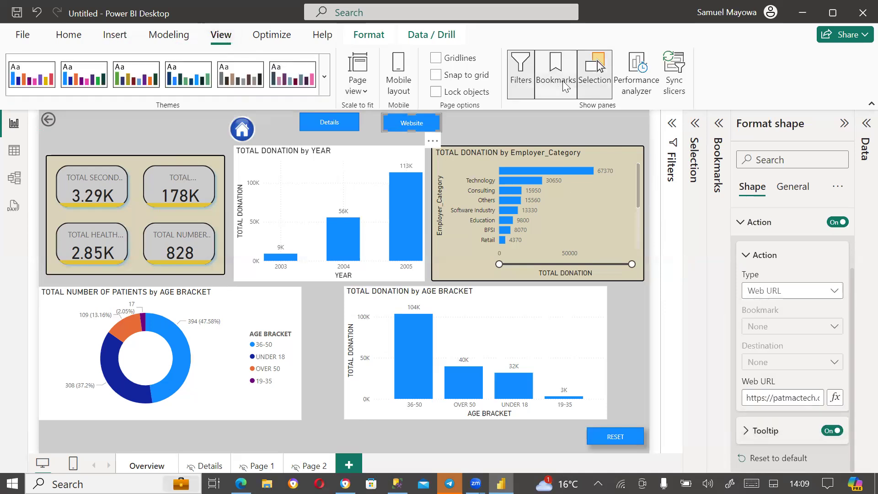
click(593, 76)
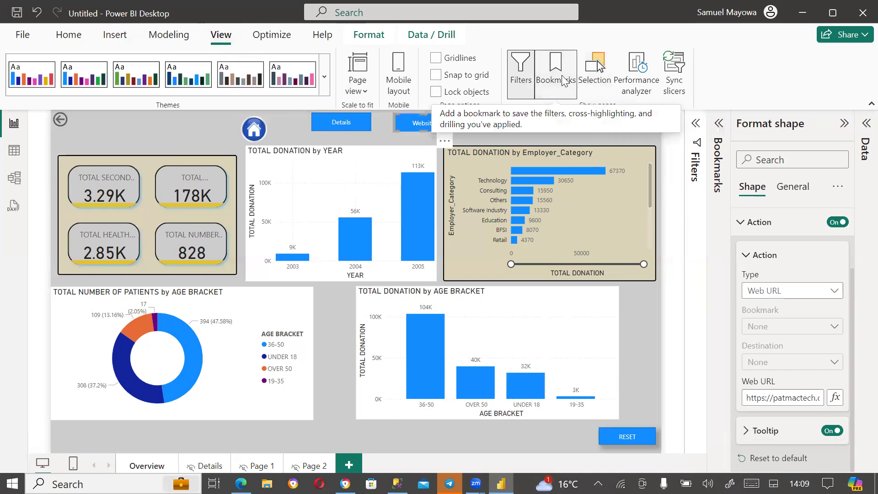
click(563, 80)
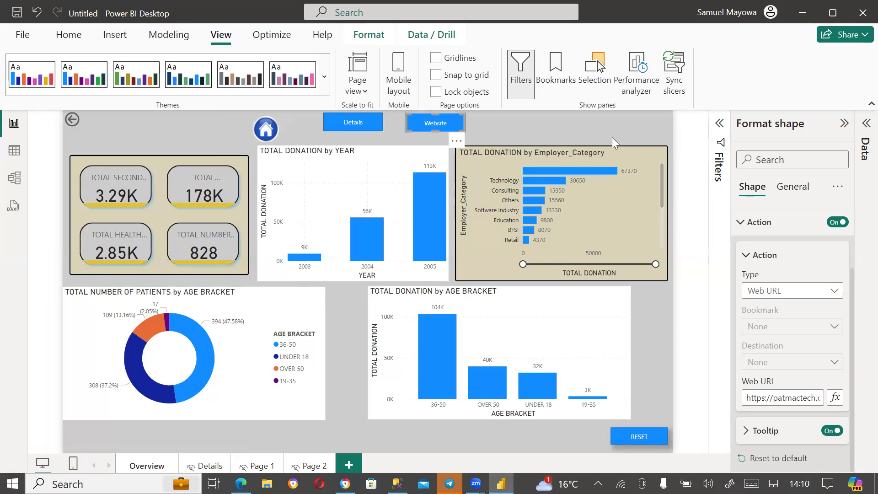
Highlight Software Industry in the Employer_Category chart and test the RESET and home buttons on the Overview page.
click(531, 209)
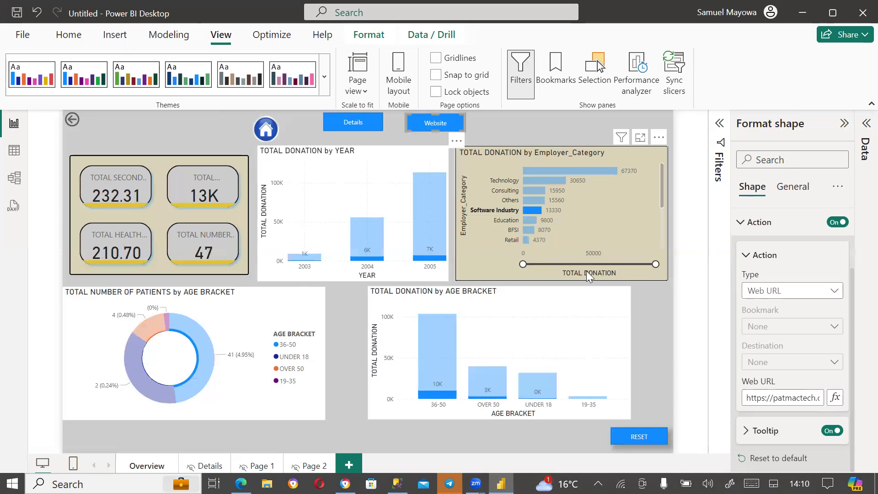
ctrl+click(637, 437)
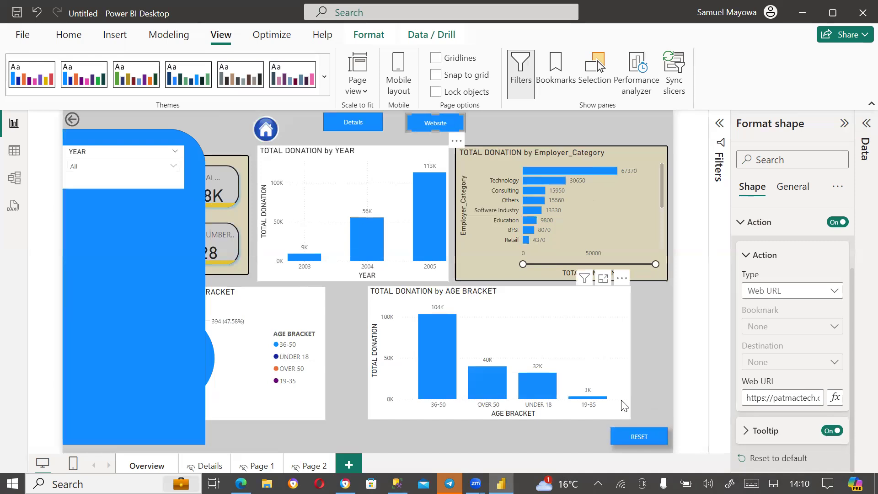
ctrl+click(267, 130)
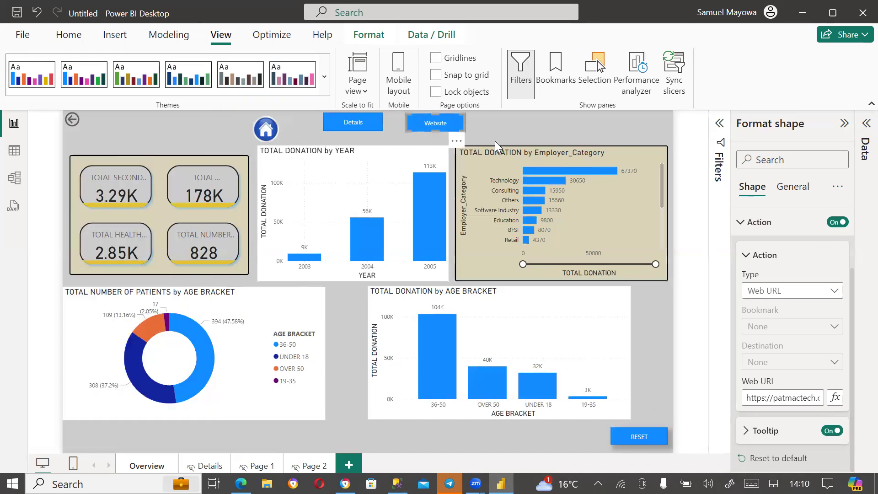
ctrl+click(646, 438)
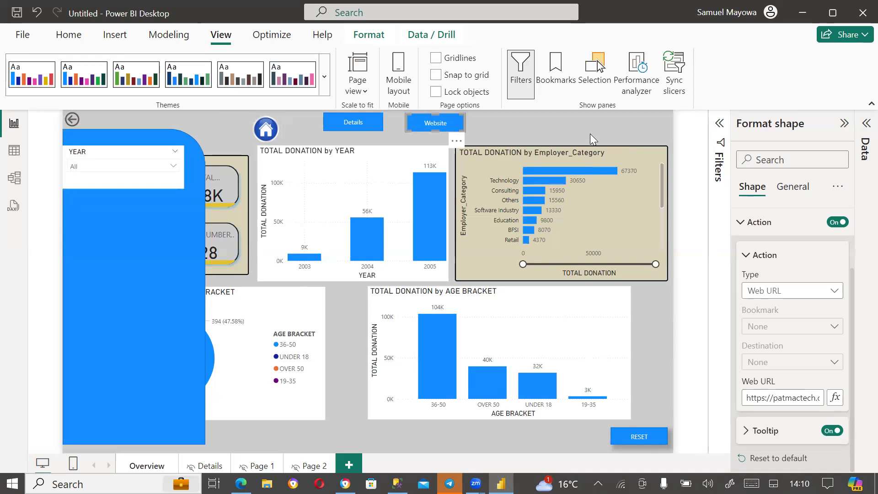
Start publishing the report and save it as a Power BI file named Trial in the Desktop's New folder.
click(68, 34)
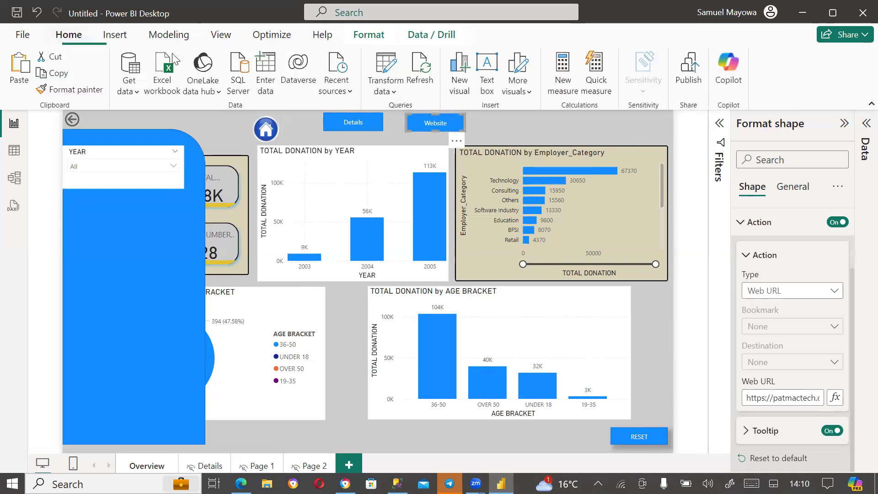
click(692, 75)
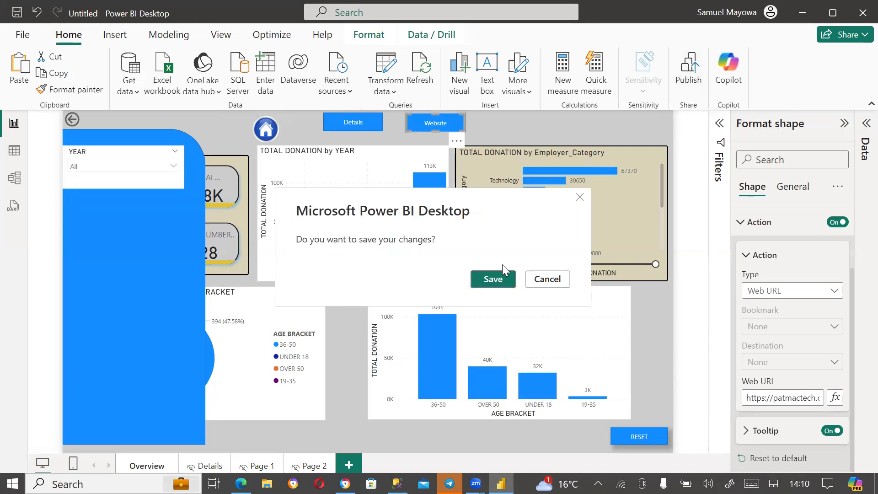
click(495, 277)
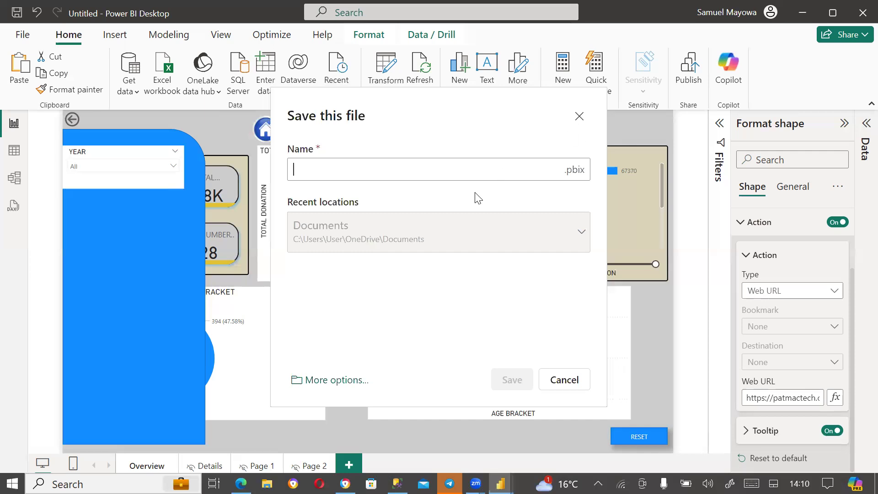
click(327, 382)
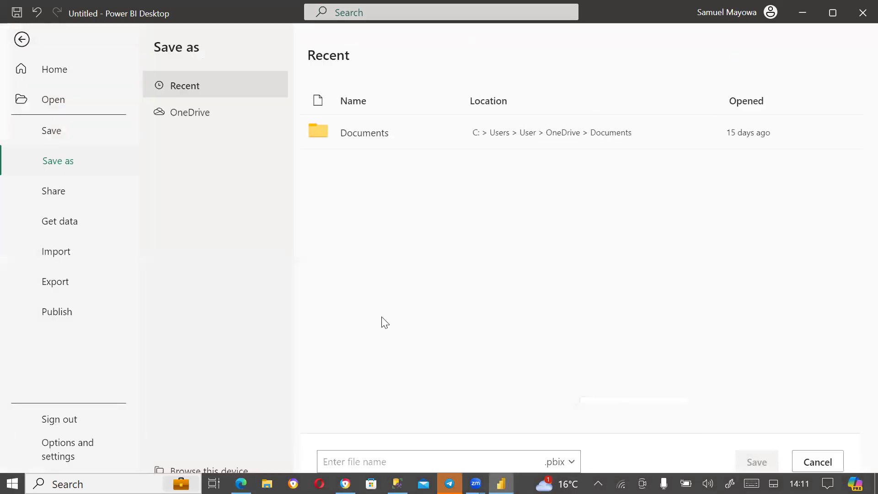
click(228, 470)
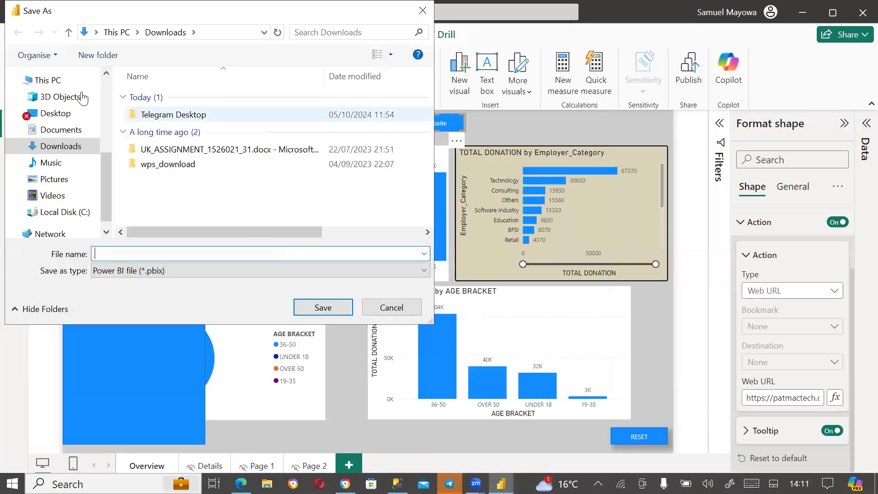
click(83, 114)
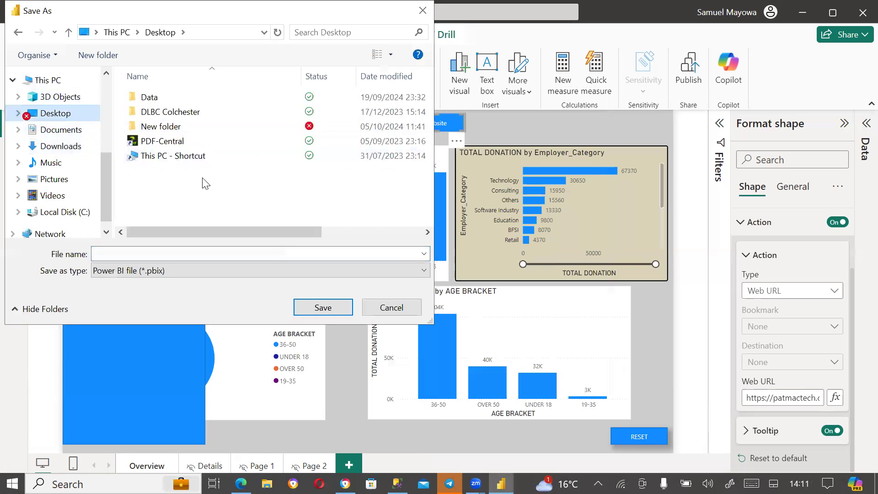
double_click(171, 127)
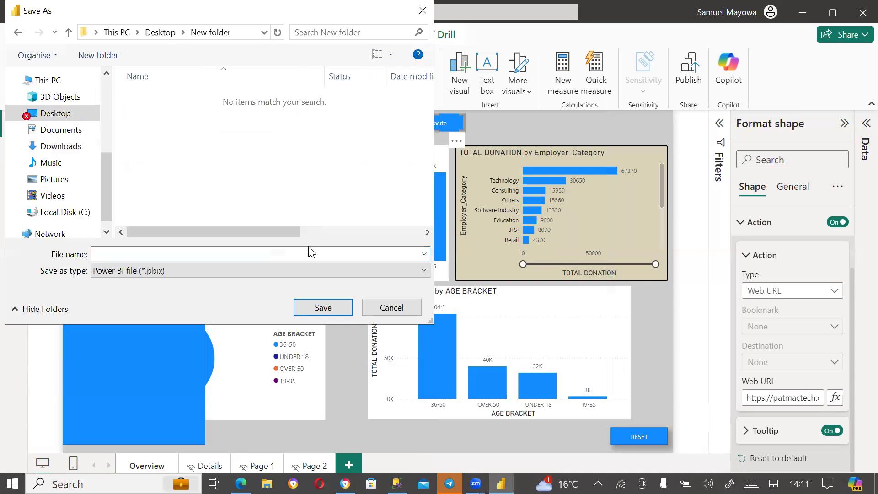
click(292, 251)
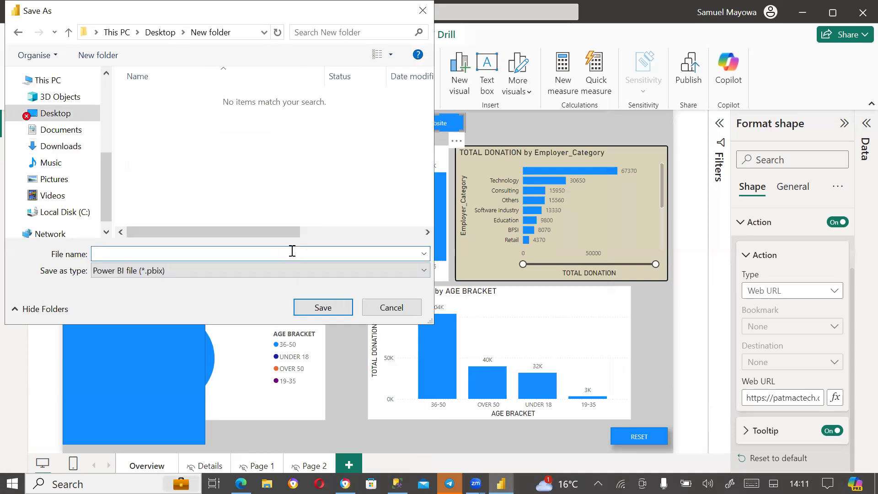
text(Trial)
click(322, 308)
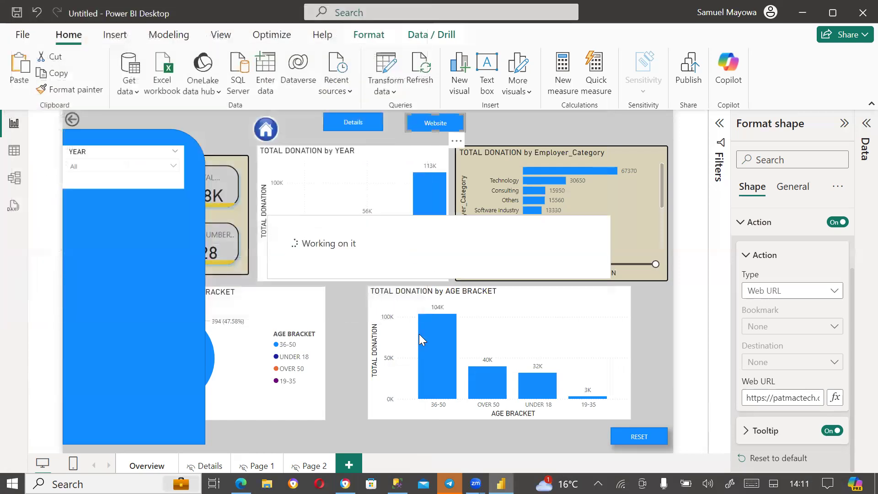
mouse_move(419, 334)
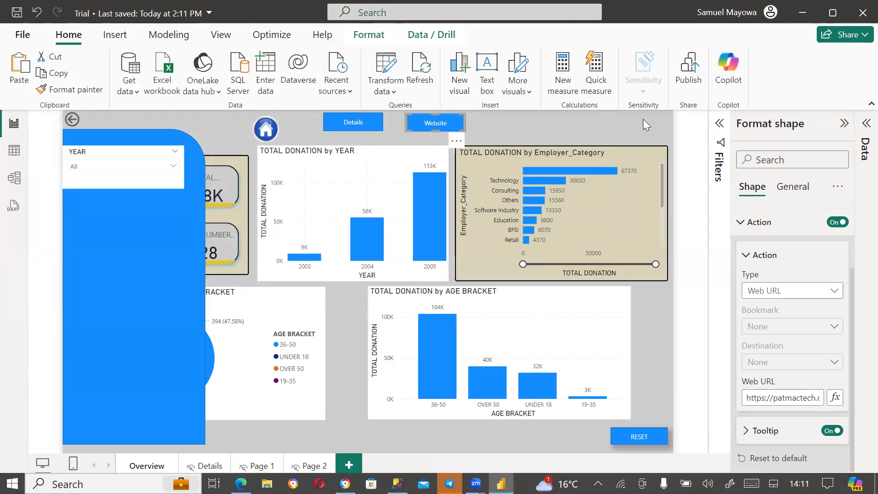
Publish the Trial report to SAM WORKspace and dismiss the publishing dialog.
click(687, 78)
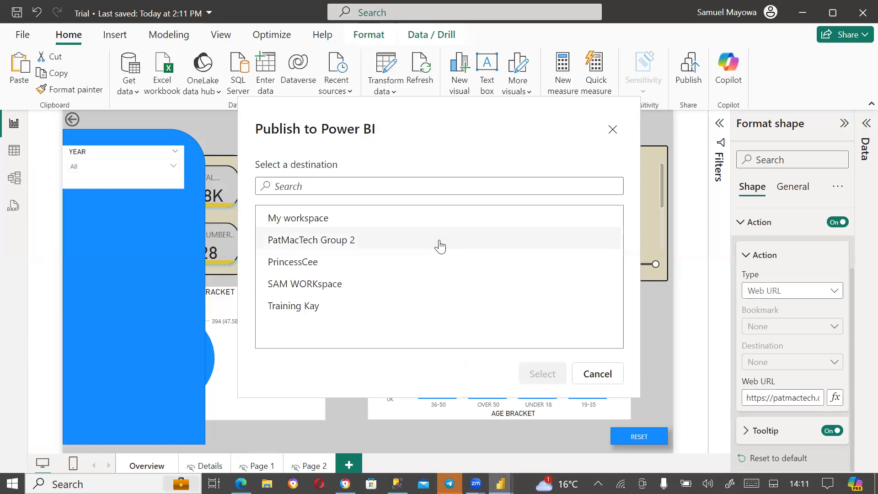
click(329, 286)
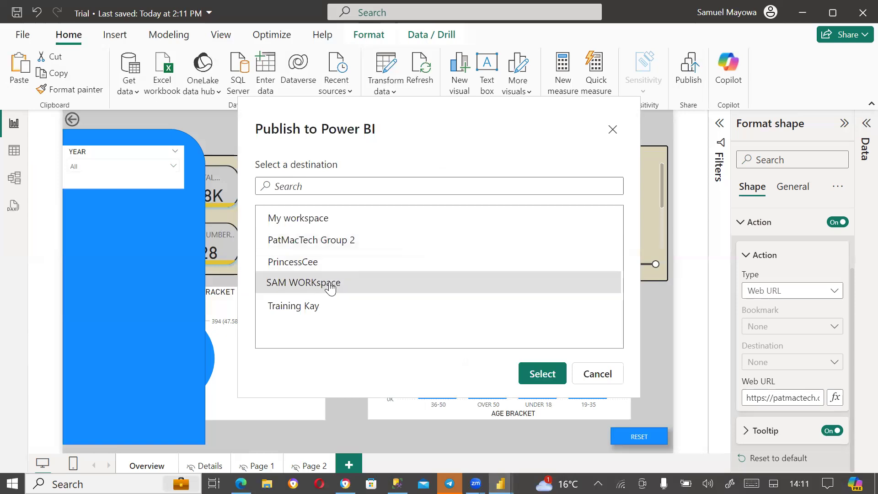
click(530, 374)
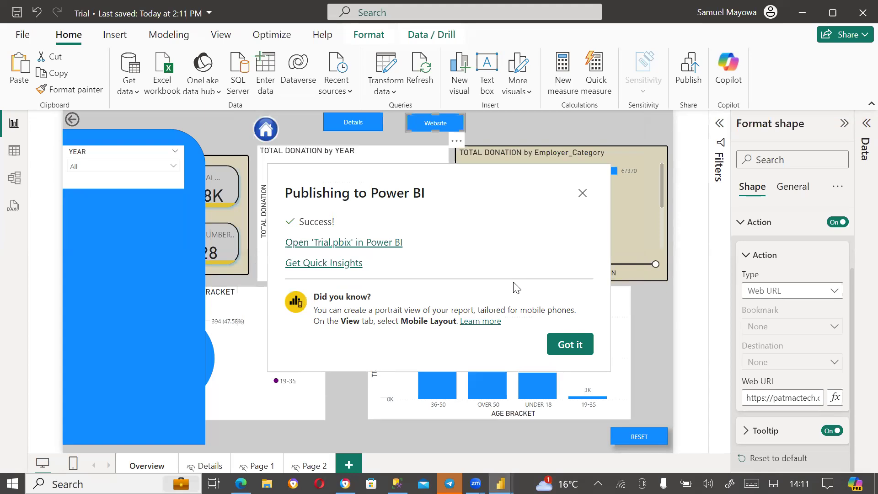
click(562, 339)
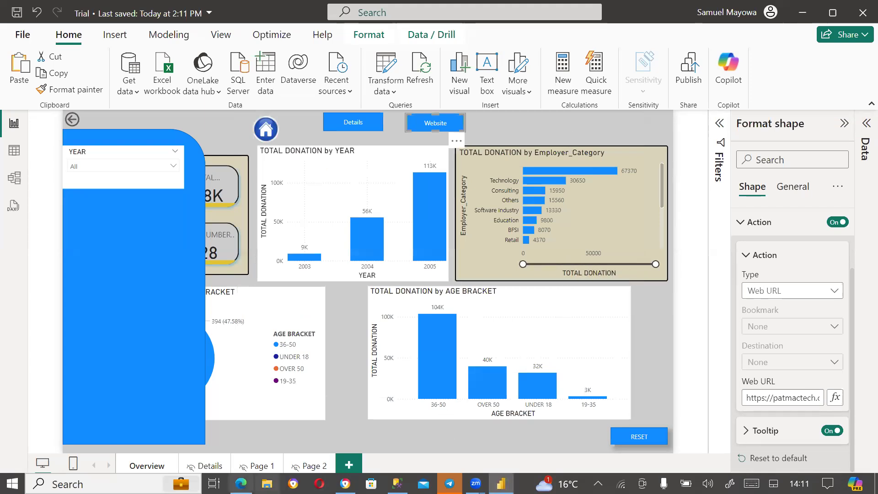
Switch to the Power BI service in the browser and open the Trial report from SAM WORKspace.
key(alt+Tab)
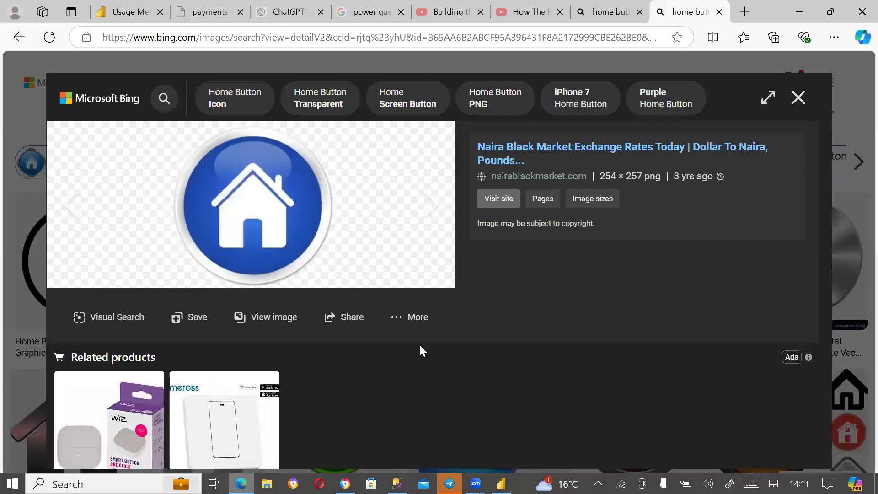
click(129, 13)
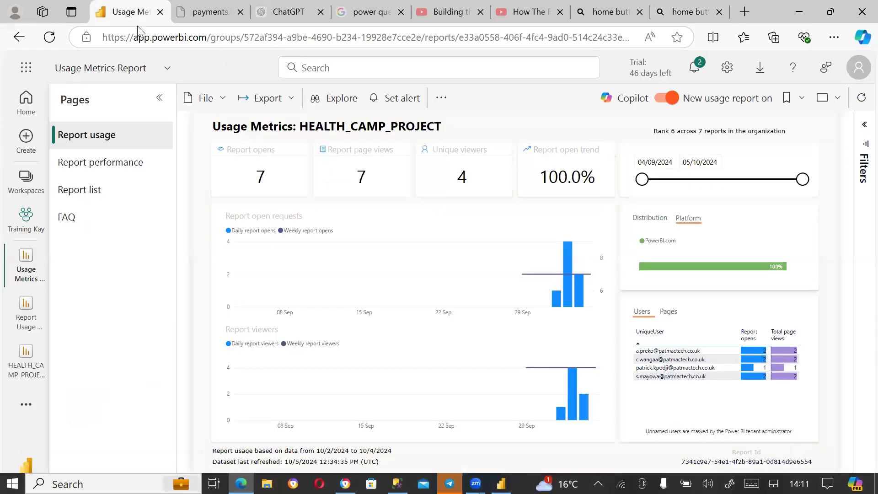
click(26, 183)
click(127, 274)
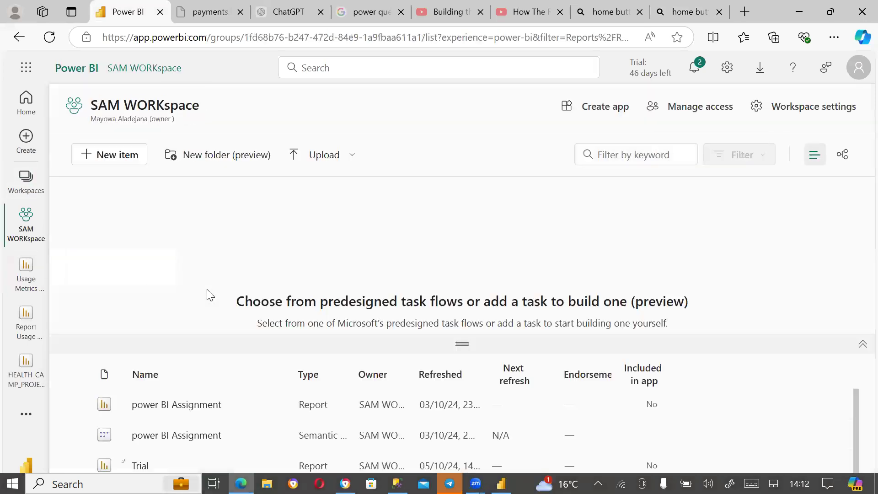
click(140, 465)
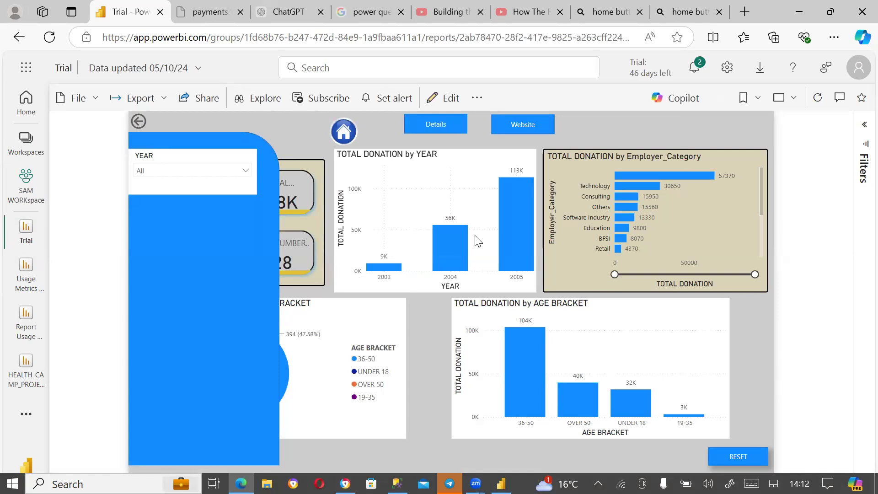
Test the published report's home, RESET, Details and back buttons, including a reset after highlighting the Others employer category.
click(344, 132)
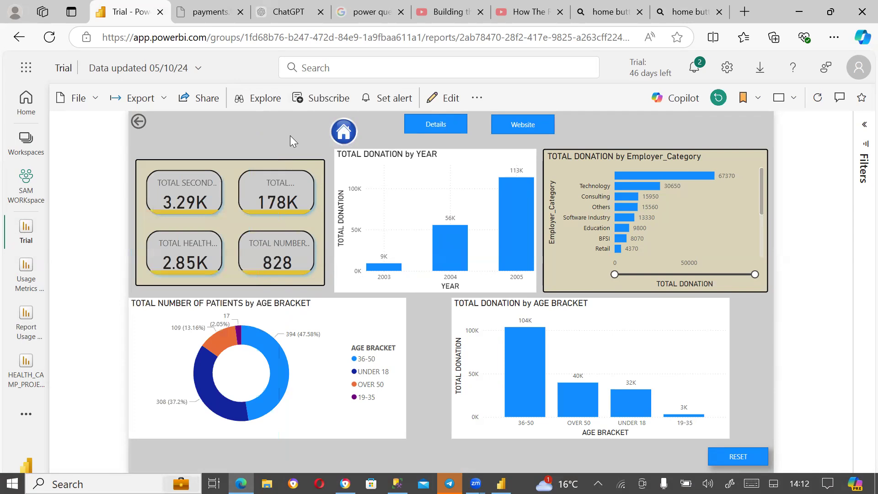
click(737, 457)
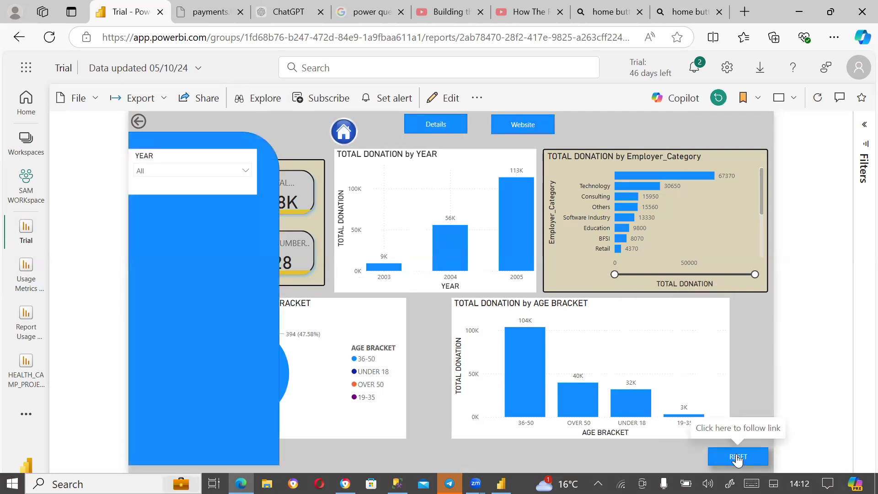
click(626, 206)
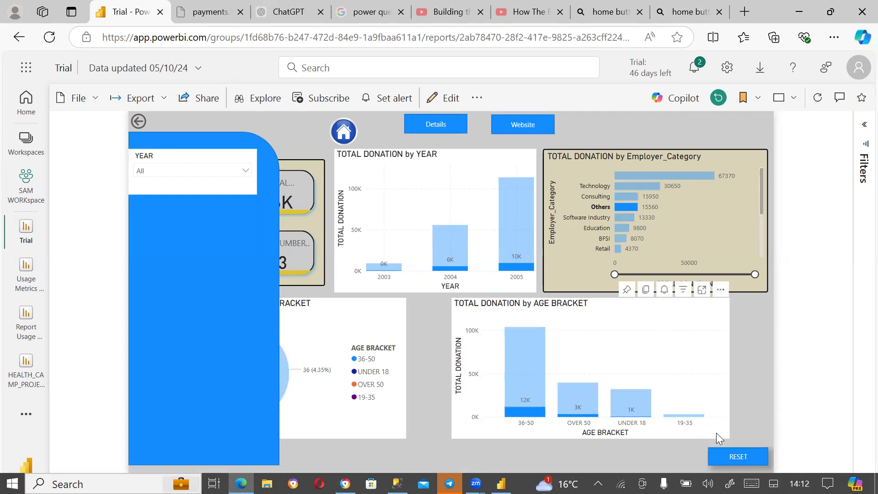
click(746, 458)
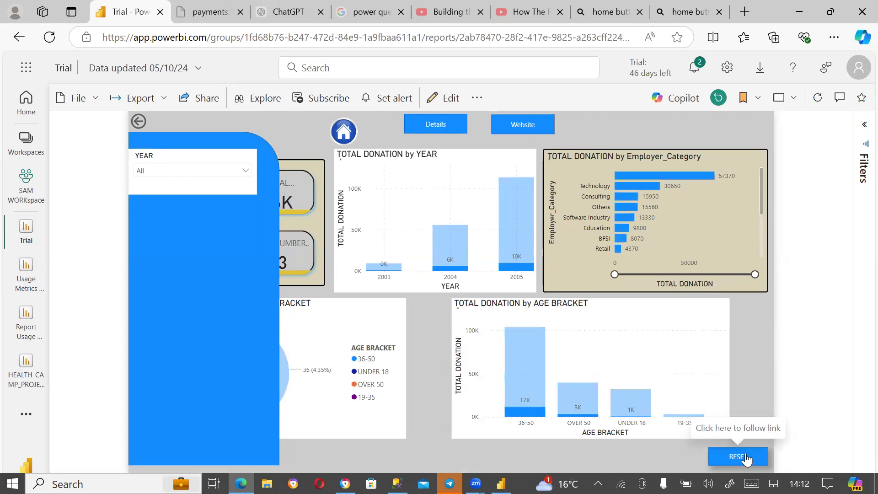
click(347, 136)
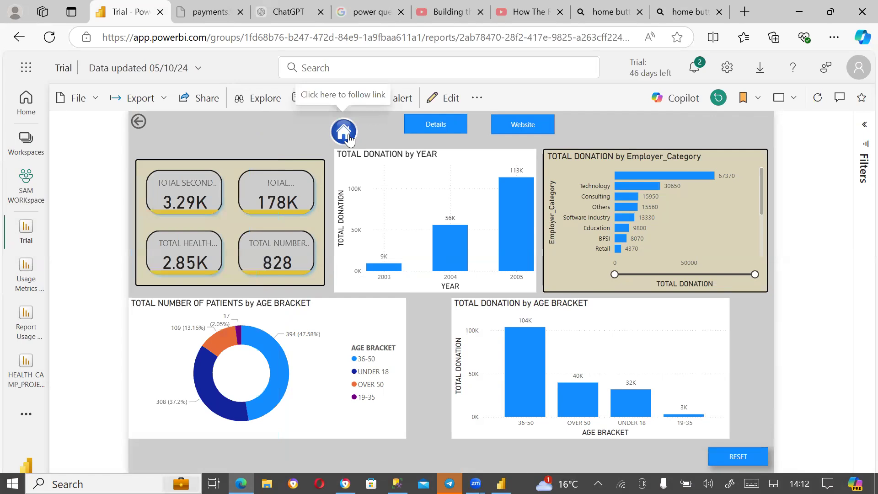
click(439, 130)
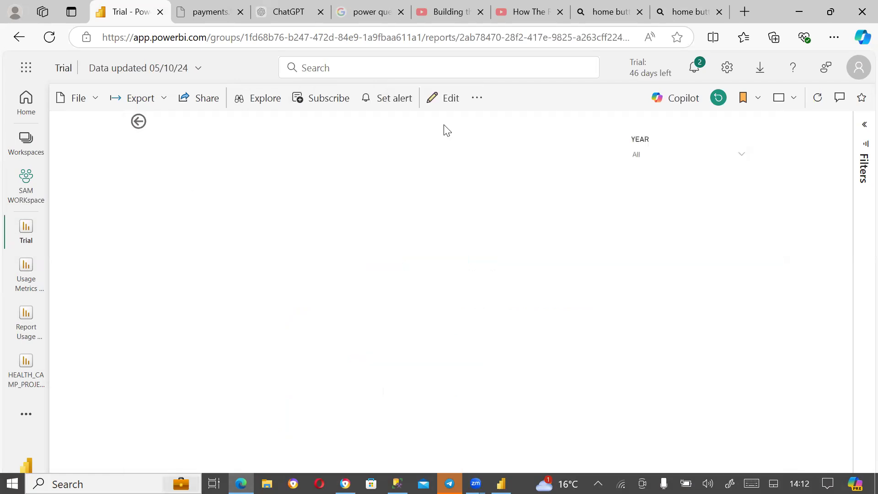
click(138, 122)
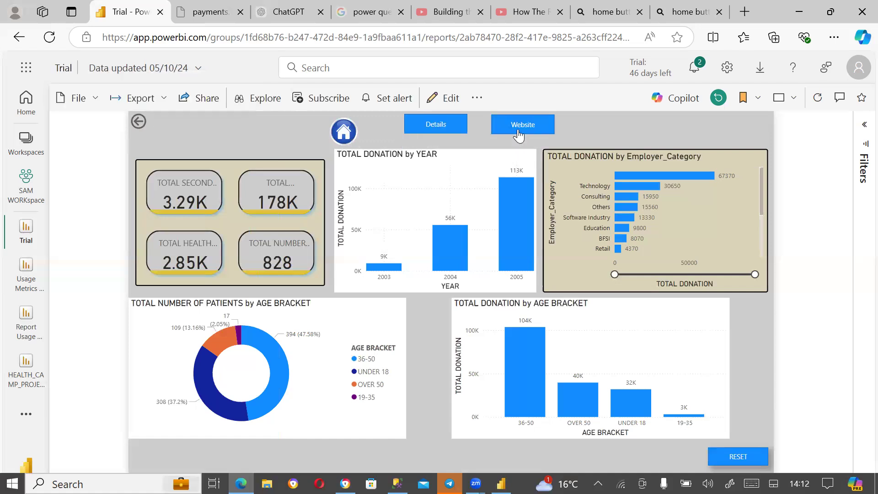